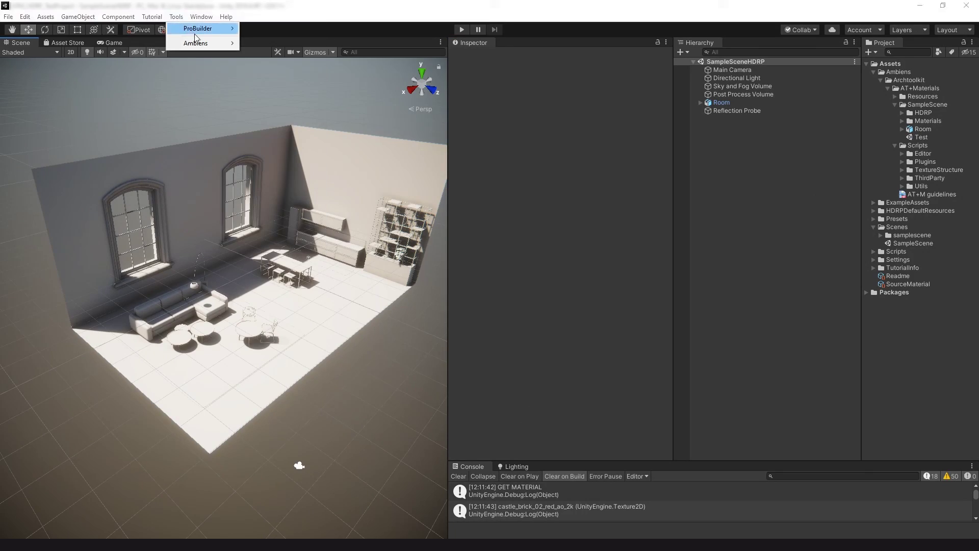
Apply the downloaded AT+Materials wood material to the kitchen cabinets
mouse_move(215, 45)
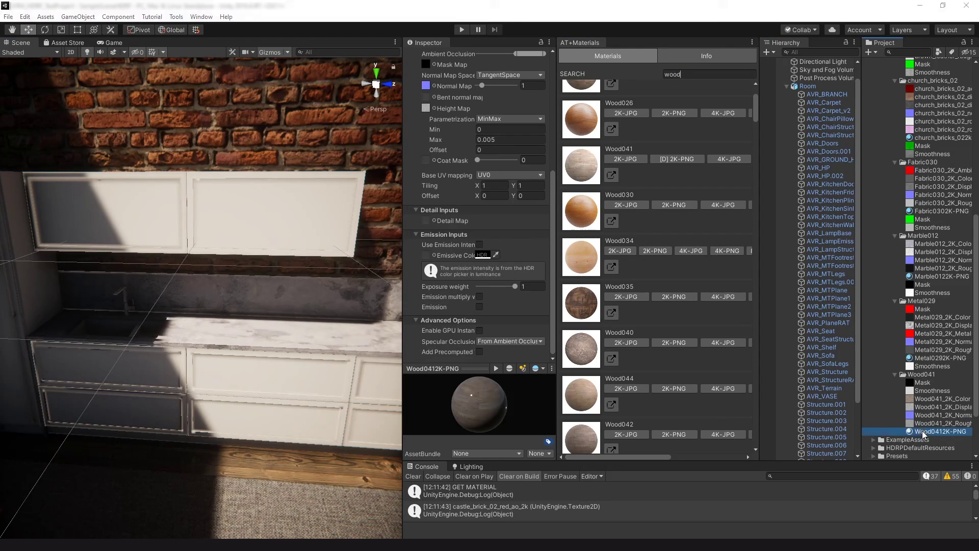
left_click_drag(925, 433, 248, 396)
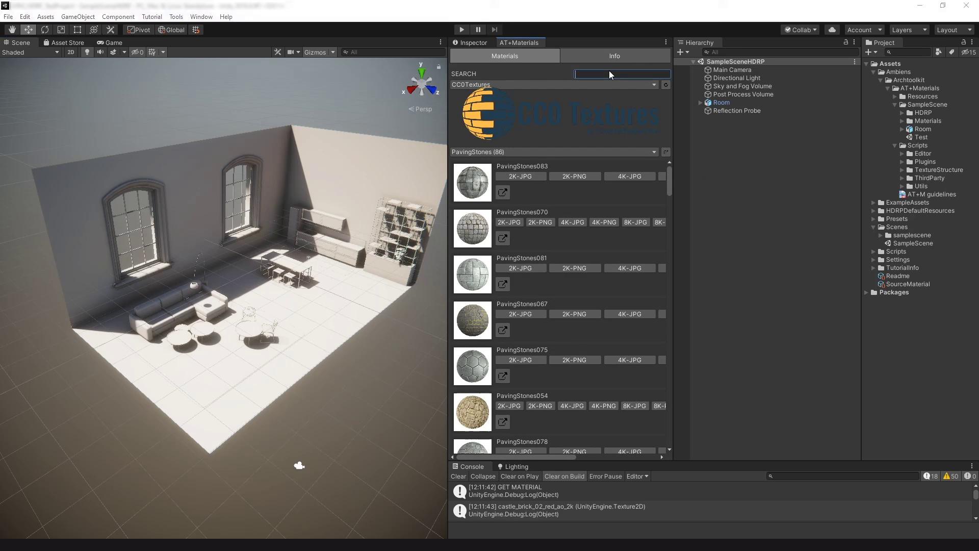
Put the 2K-PNG WoodFloor041 parquet on the room floor, then download church_bricks_02 at 2k
type("parquet")
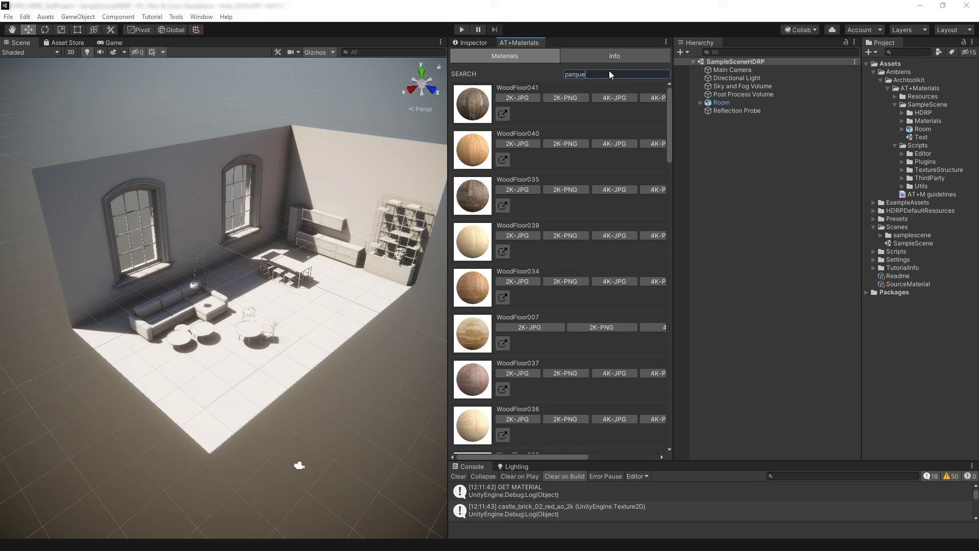
left_click(562, 99)
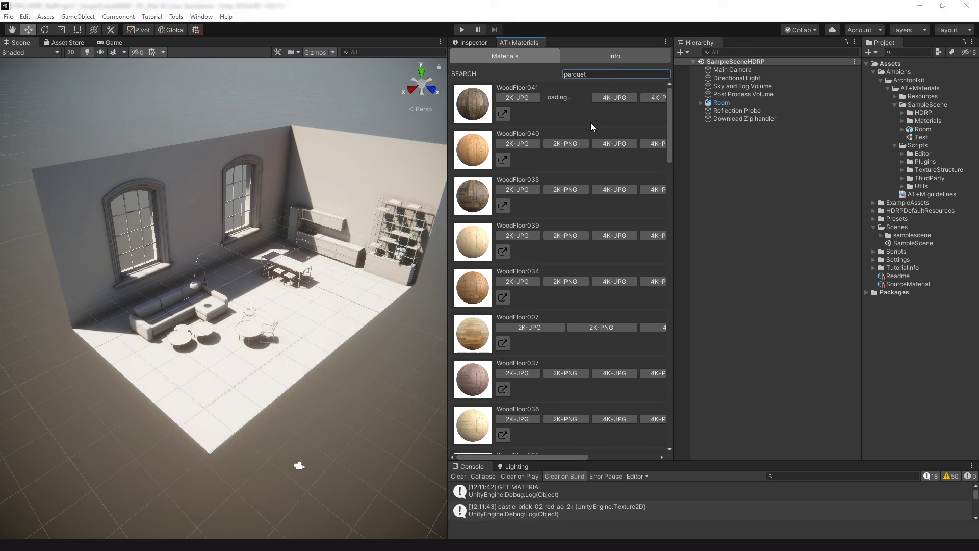
left_click(926, 293)
left_click_drag(926, 292, 313, 314)
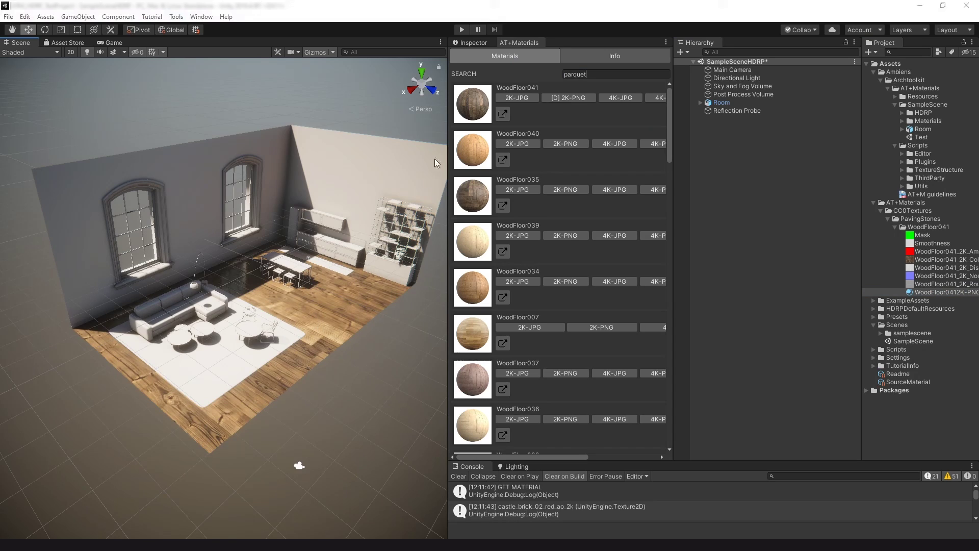
left_click_drag(517, 43, 594, 200)
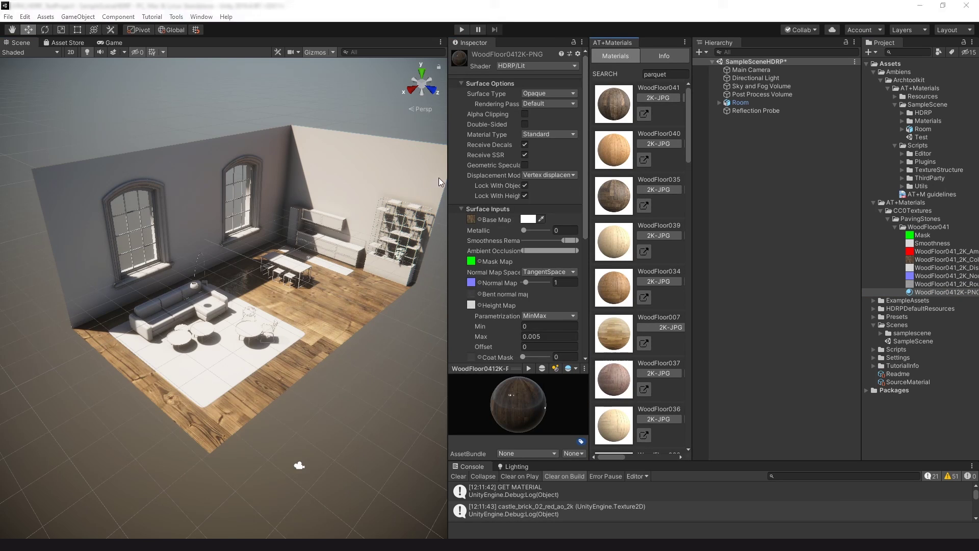
left_click_drag(448, 179, 403, 178)
right_click_drag(357, 229, 328, 225)
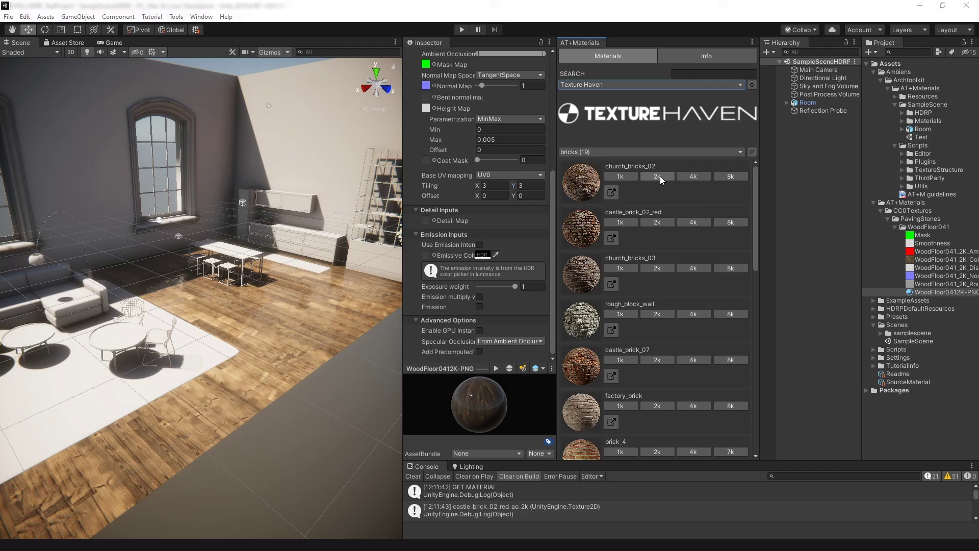
left_click(658, 176)
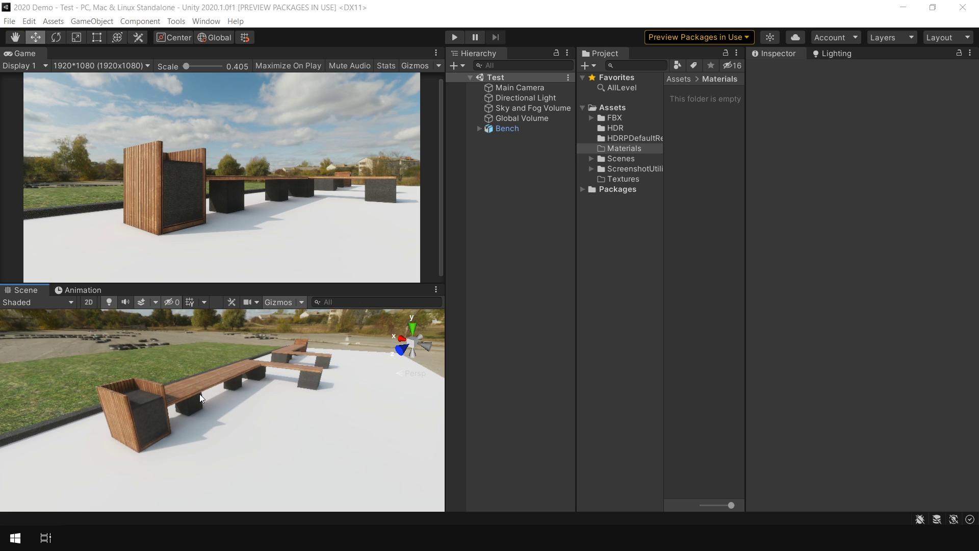
Bring the 2020 Demo Test bench project's editor into focus
left_click(285, 441)
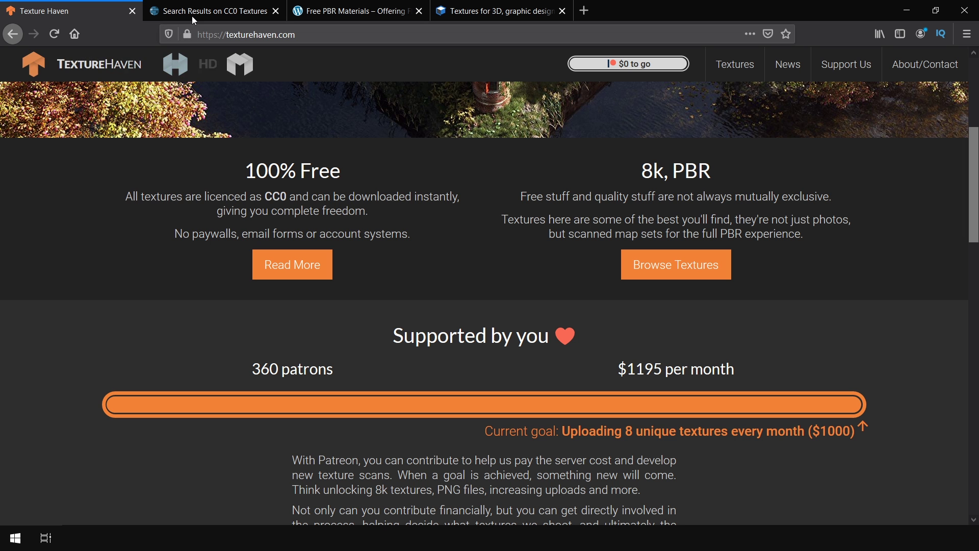
Look over the CC0 Textures, Free PBR and textures.com tabs, then return to Texture Haven
left_click(195, 11)
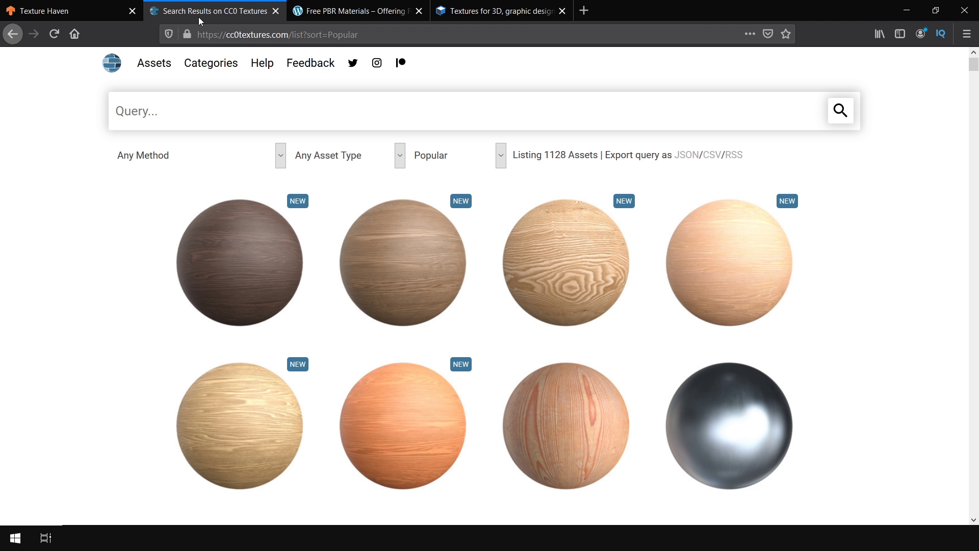
left_click(359, 14)
left_click(501, 15)
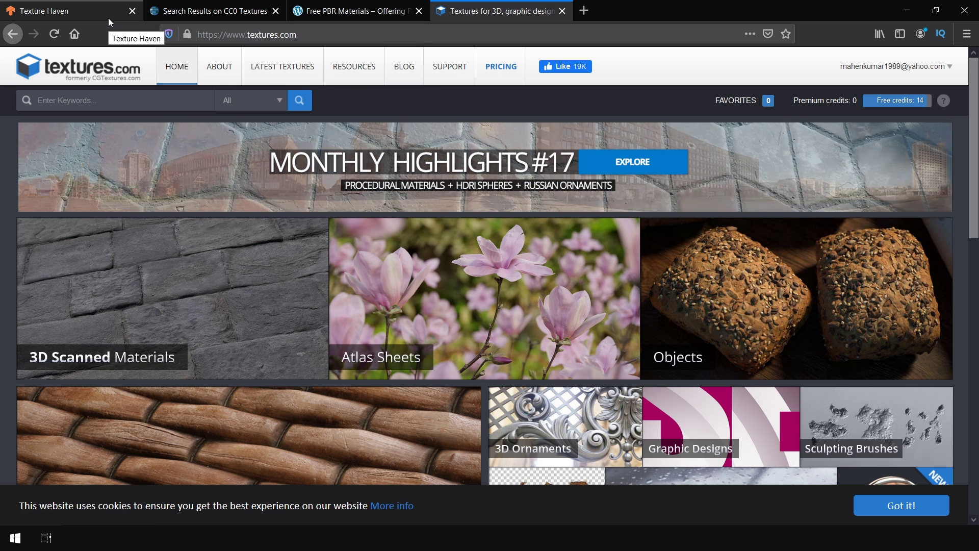
left_click(108, 17)
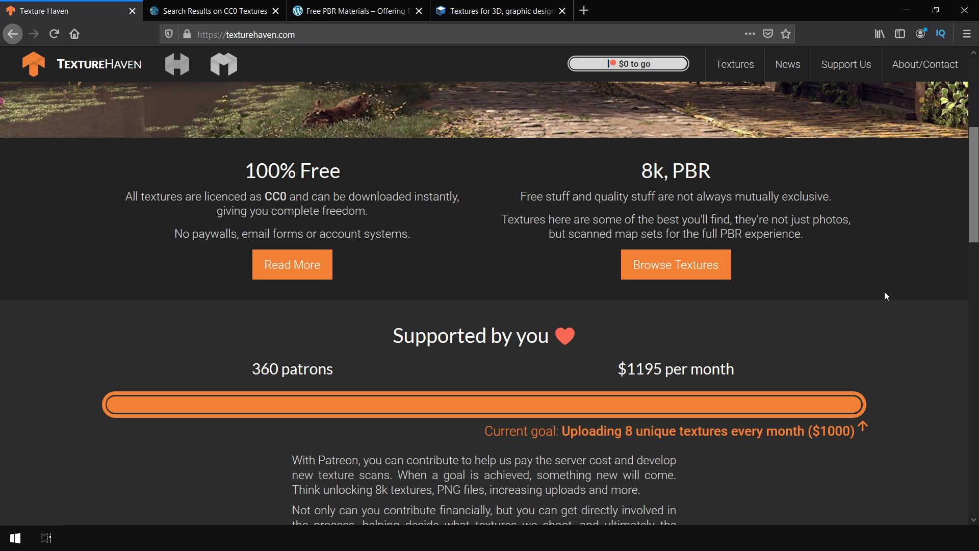
Browse Texture Haven's Floor textures and download cobblestone_floor_04's all-maps 2k JPG set
left_click(689, 274)
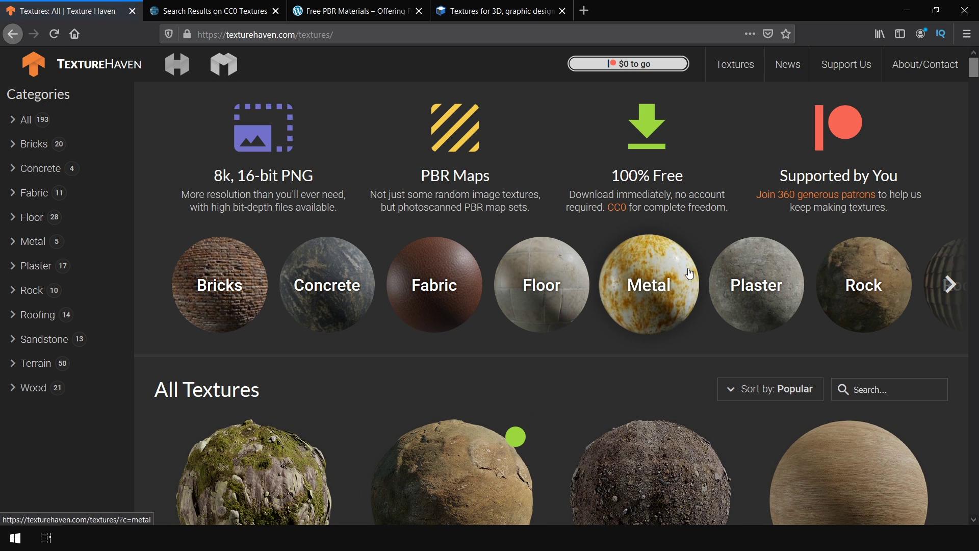
left_click(55, 218)
scroll(399, 274, "down", 6)
scroll(399, 275, "up", 3)
left_click(399, 275)
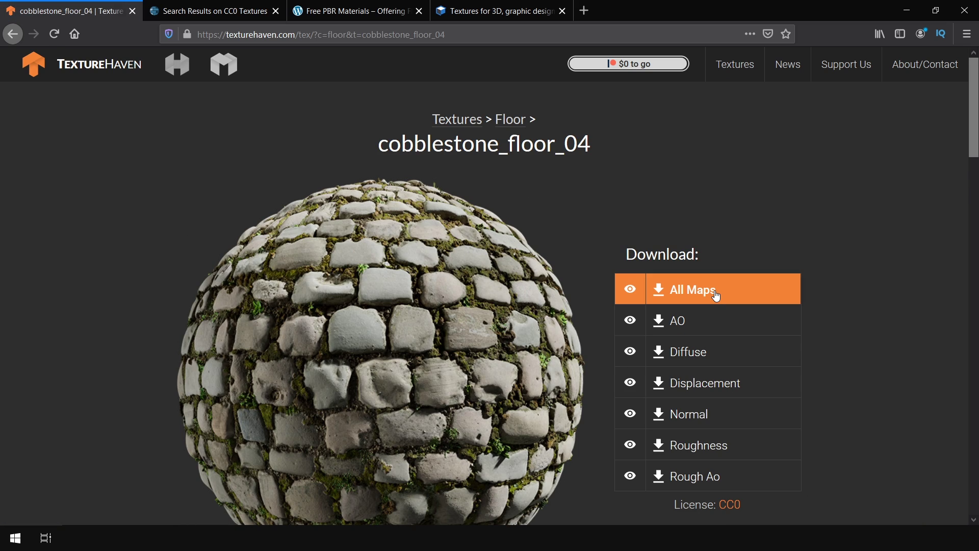
left_click(717, 296)
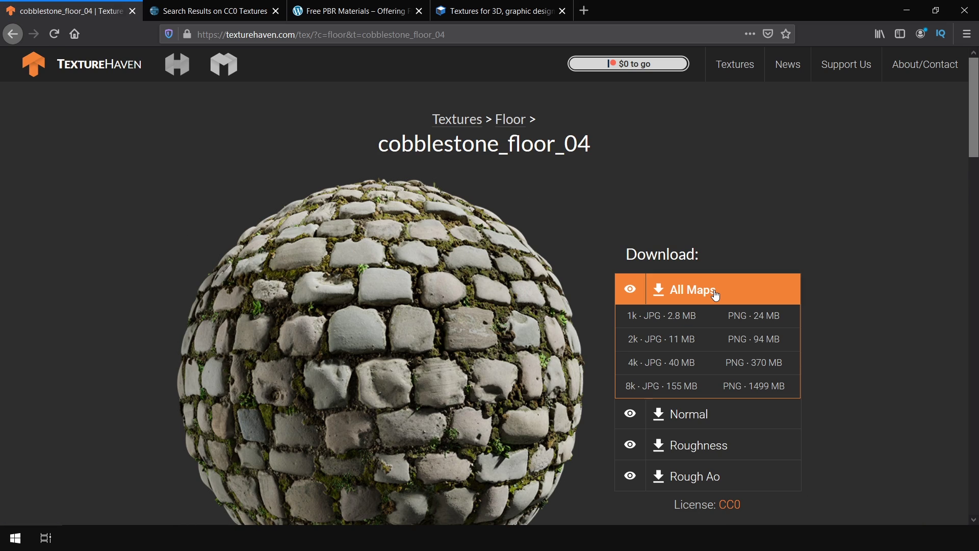
left_click(672, 342)
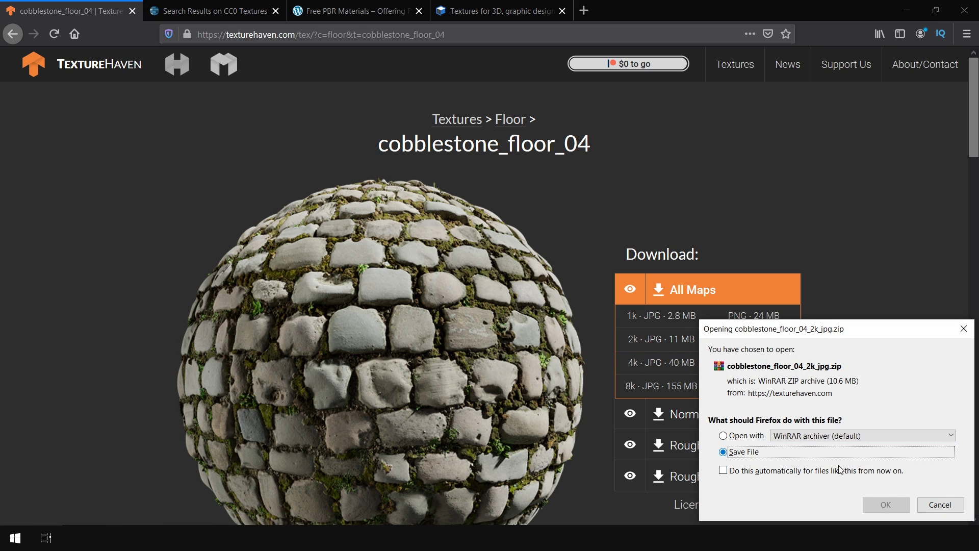
Save the cobblestone zip and bring its six extracted textures into Assets/Textures
left_click(886, 500)
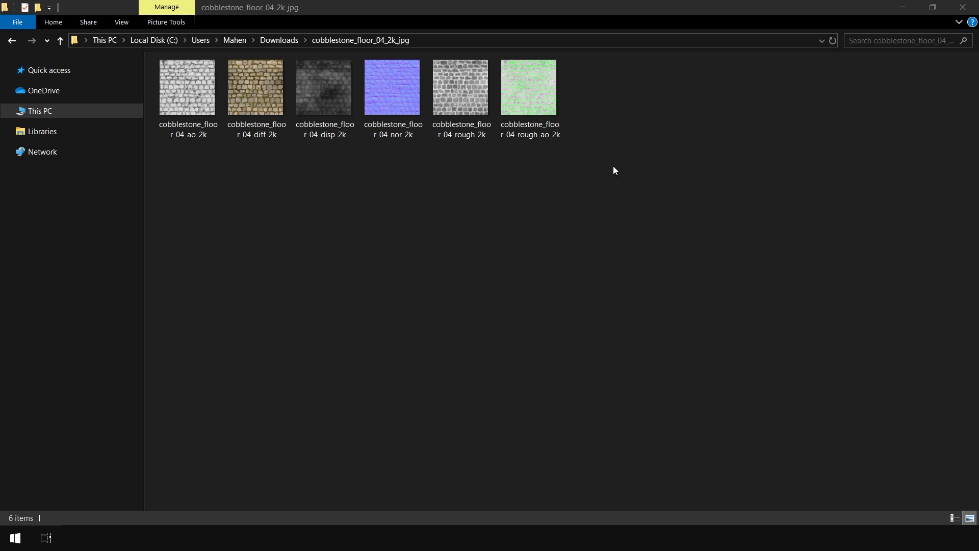
left_click_drag(640, 183, 202, 123)
left_click(255, 194)
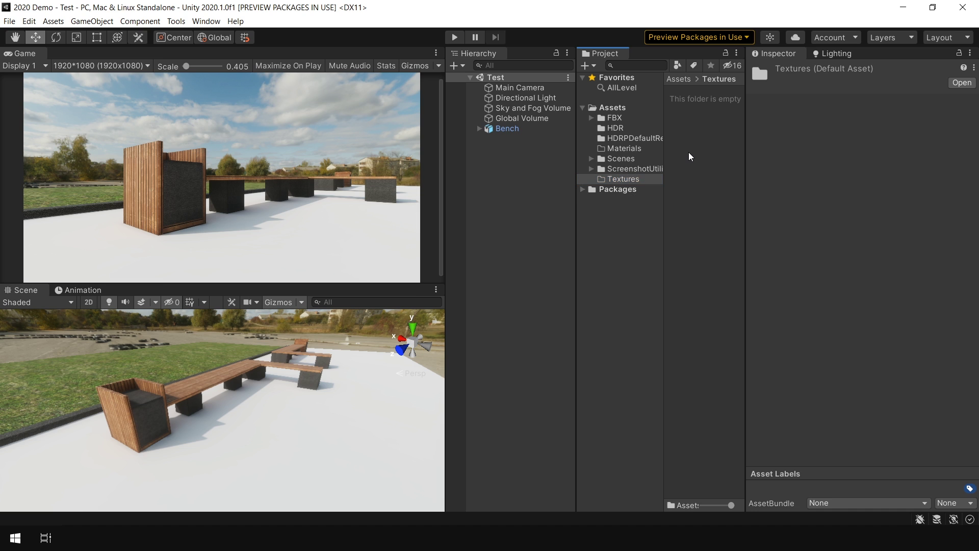
left_click(709, 173)
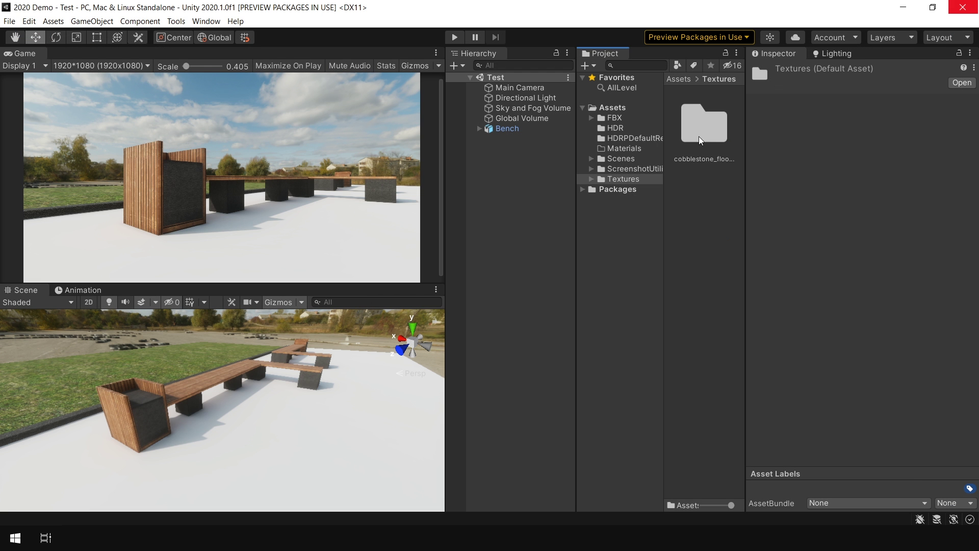
double_click(700, 134)
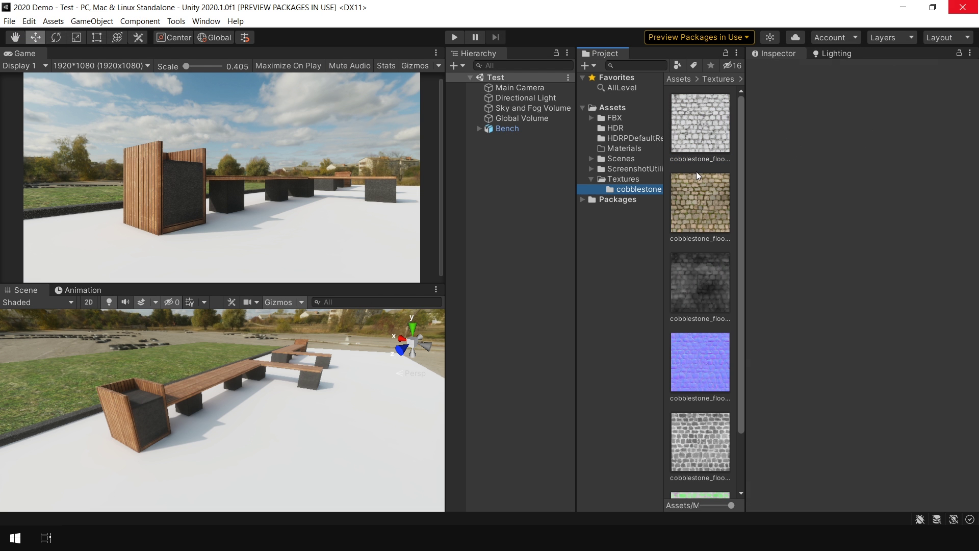
Create a material named Floor in the Materials folder and apply it to the ground
left_click(635, 149)
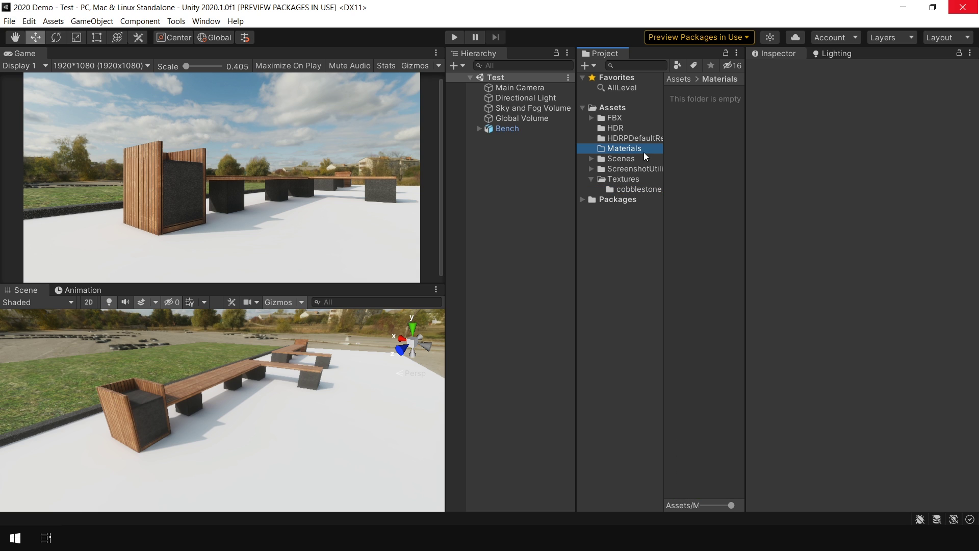
right_click(682, 145)
mouse_move(703, 153)
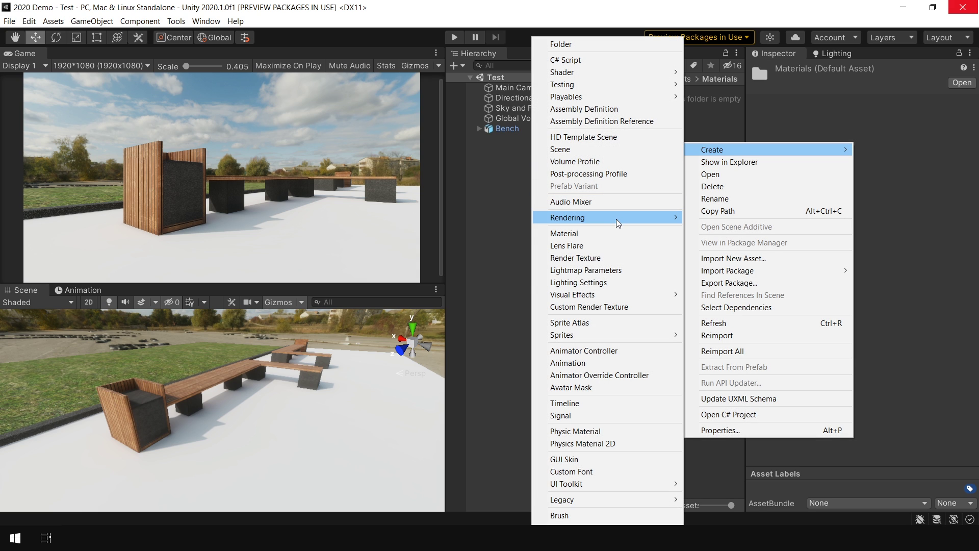
left_click(613, 232)
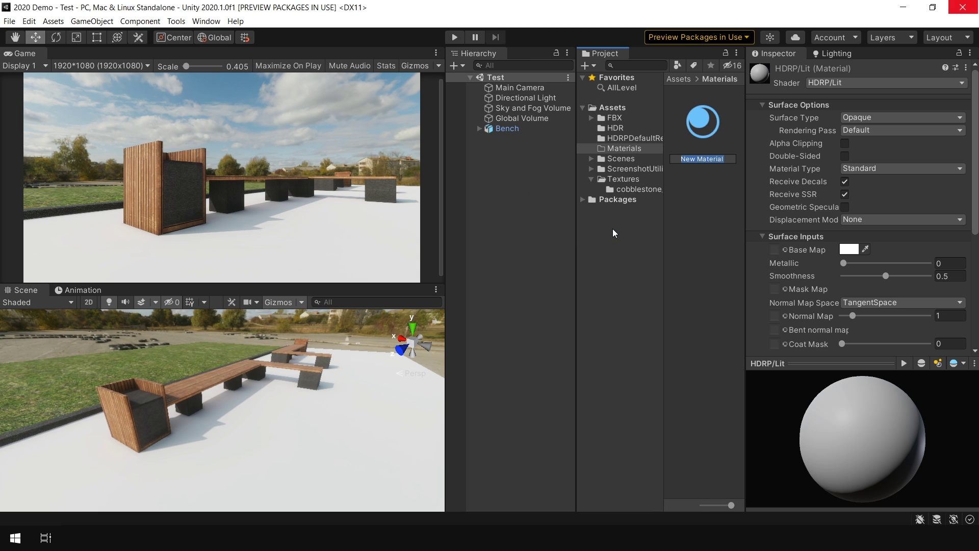
type("Floor")
key("Return")
left_click_drag(713, 127, 317, 456)
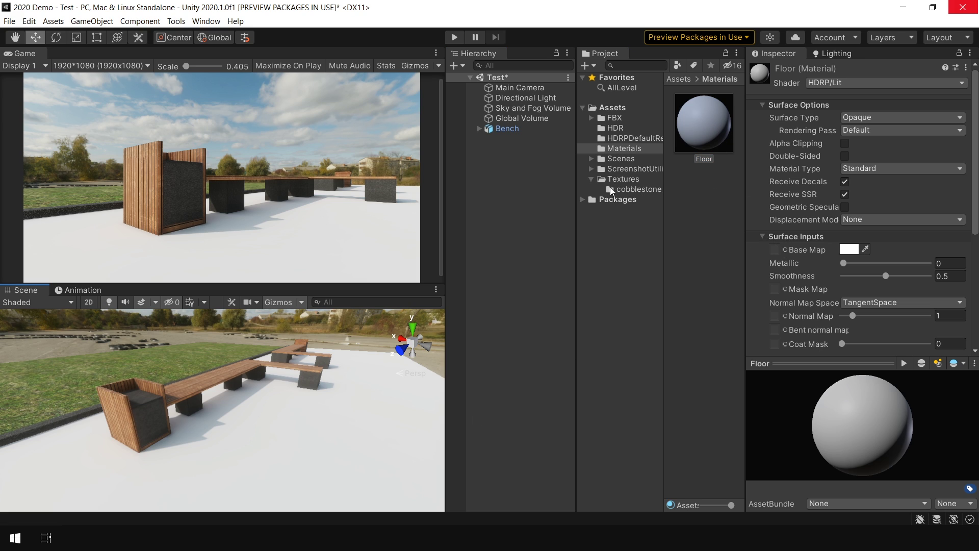
Assign the cobblestone diffuse texture as Base Map and the nor texture as Normal Map
left_click(628, 190)
left_click_drag(705, 228, 770, 249)
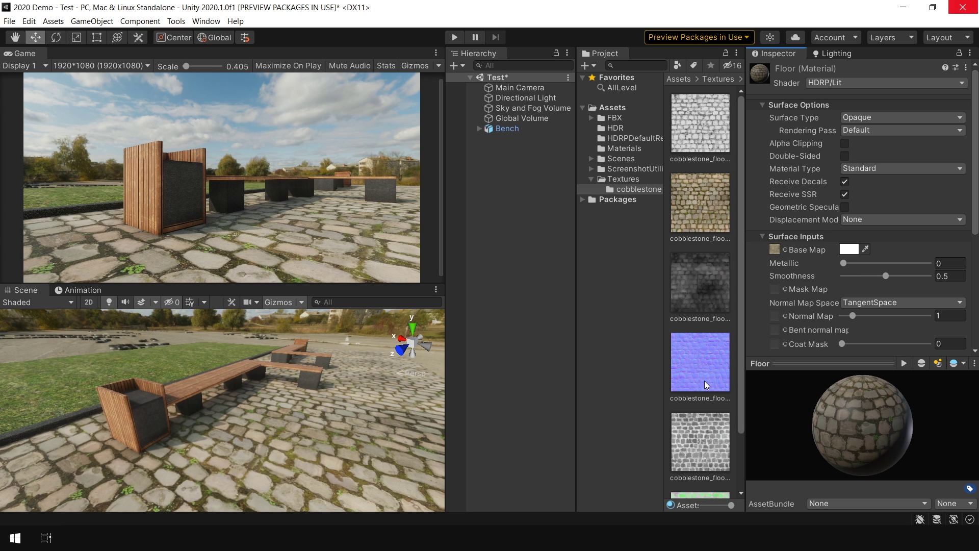
left_click_drag(692, 366, 776, 315)
Set the cobblestone normal texture's Texture Type to Normal map and apply it
left_click(702, 365)
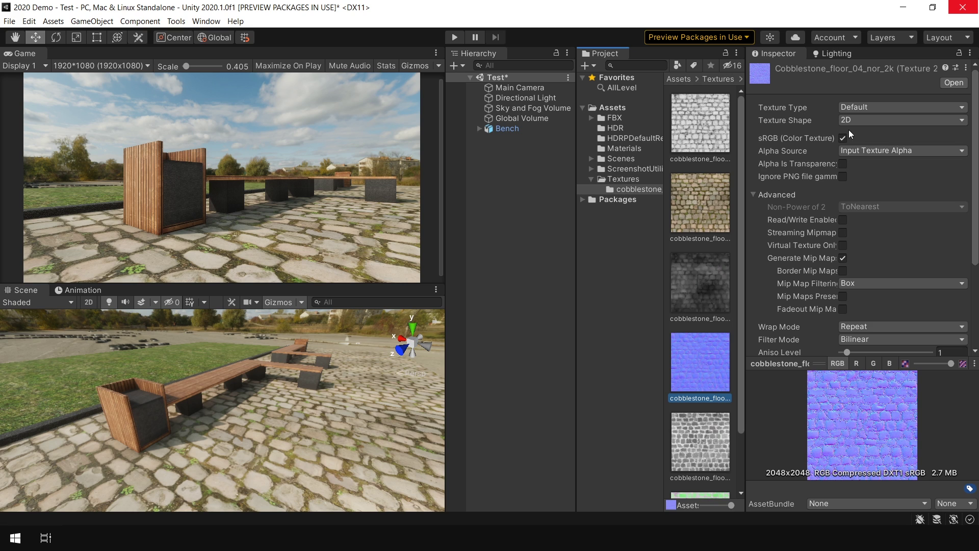
left_click(861, 110)
left_click(874, 132)
scroll(959, 331, "down", 5)
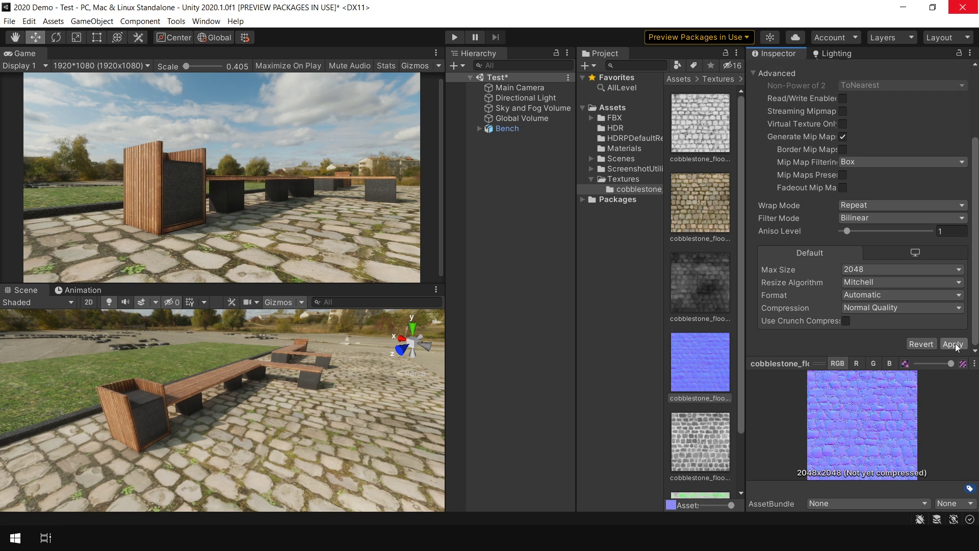
left_click(953, 344)
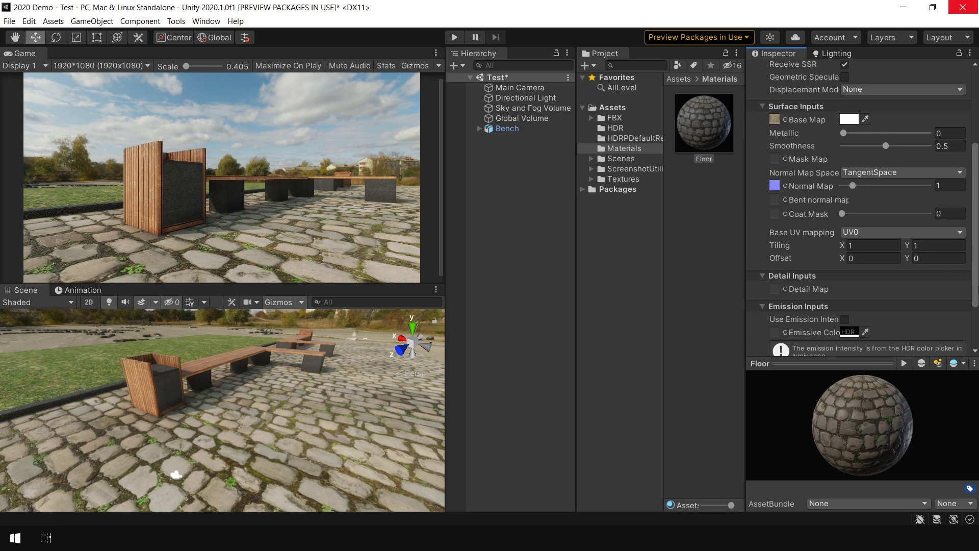
Set the Floor material's Tiling X to 2
scroll(861, 225, "down", 1)
left_click(861, 223)
type("2")
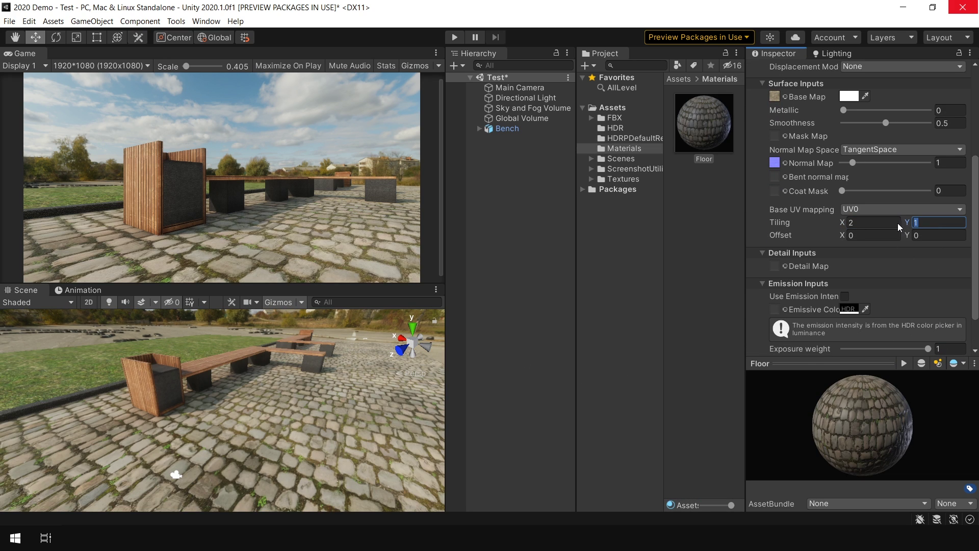
key("Tab")
Set Tiling Y to 2 and fly over the cobblestone ground in a maximised Scene view
type("2")
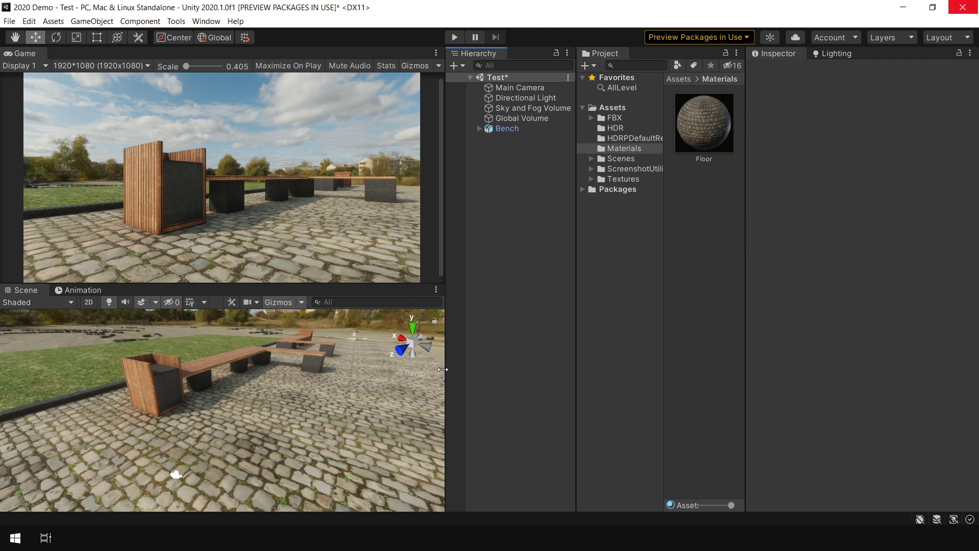
key("shift+space")
right_click_drag(375, 403, 128, 365)
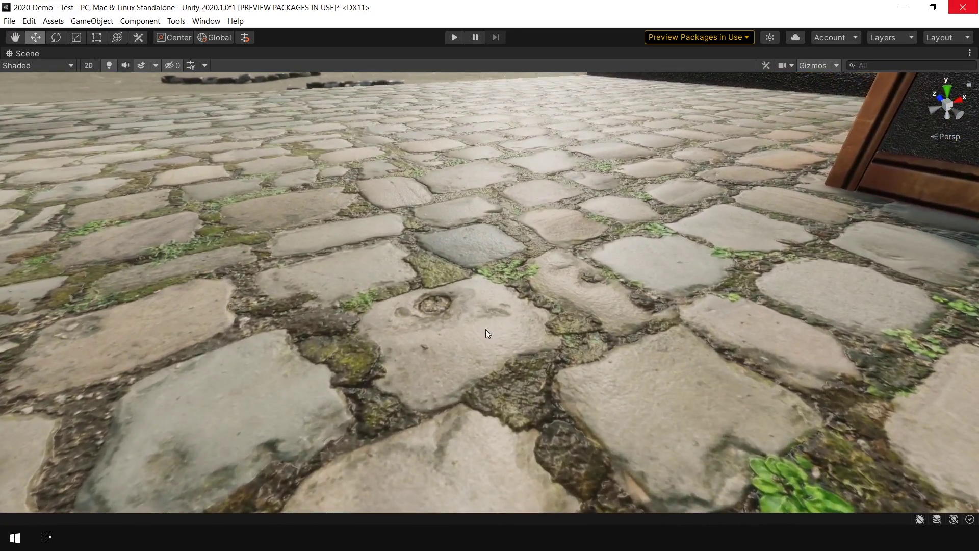
right_click_drag(506, 349, 613, 353)
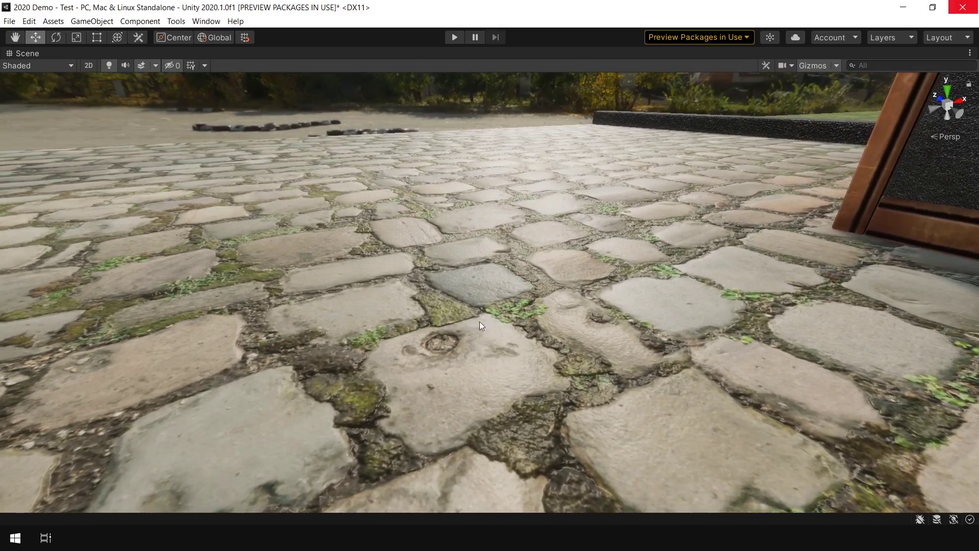
right_click_drag(482, 320, 862, 355)
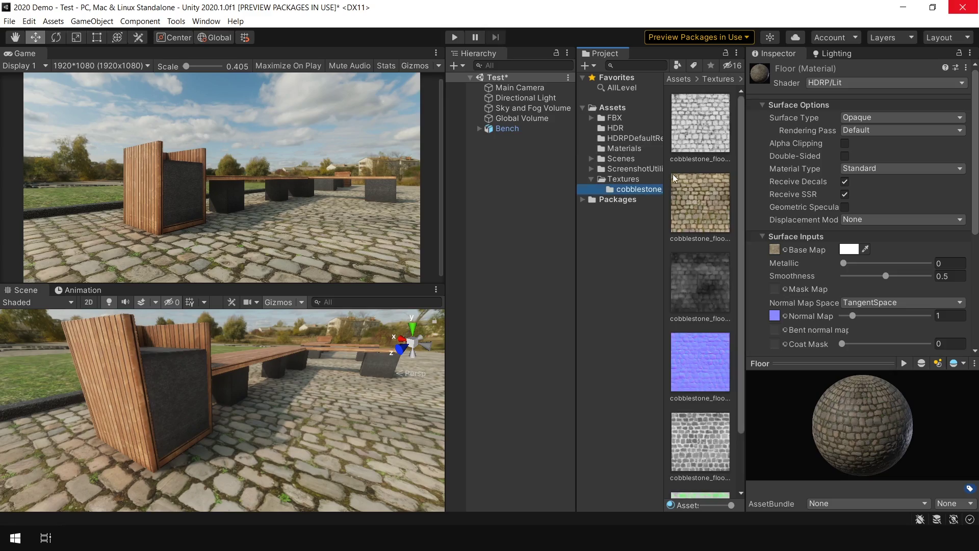
Inspect the Floor material's HDRP/Lit settings and its empty Mask Map slot
left_click(700, 142)
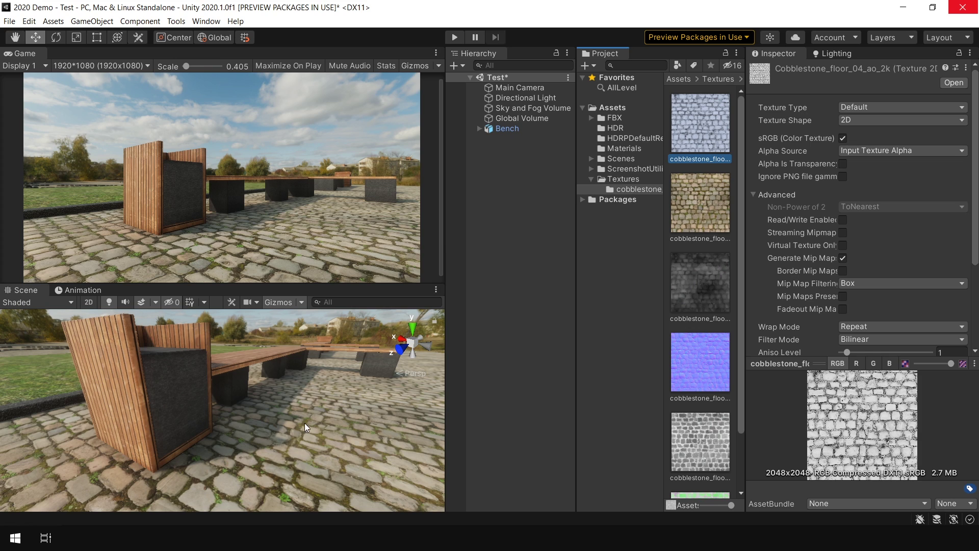
left_click(624, 149)
left_click(688, 145)
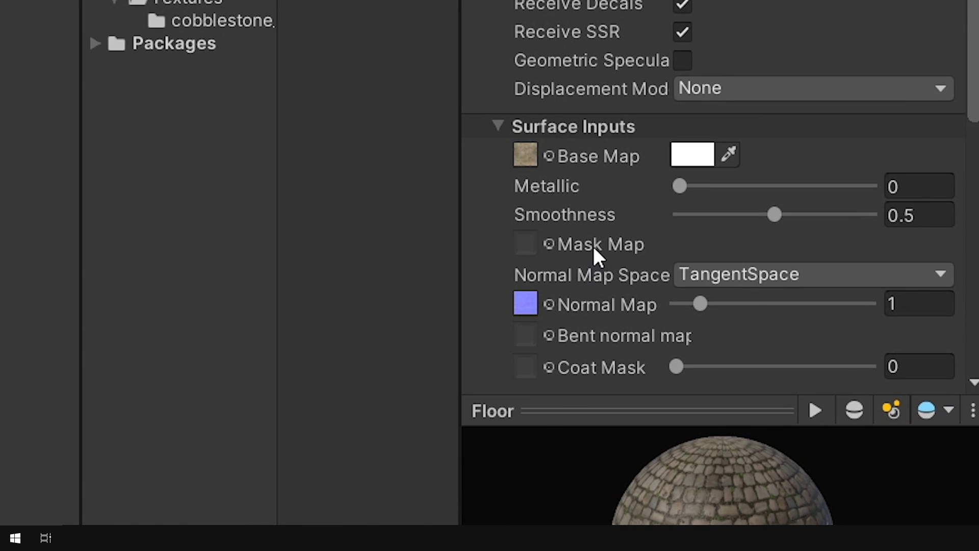
mouse_move(595, 250)
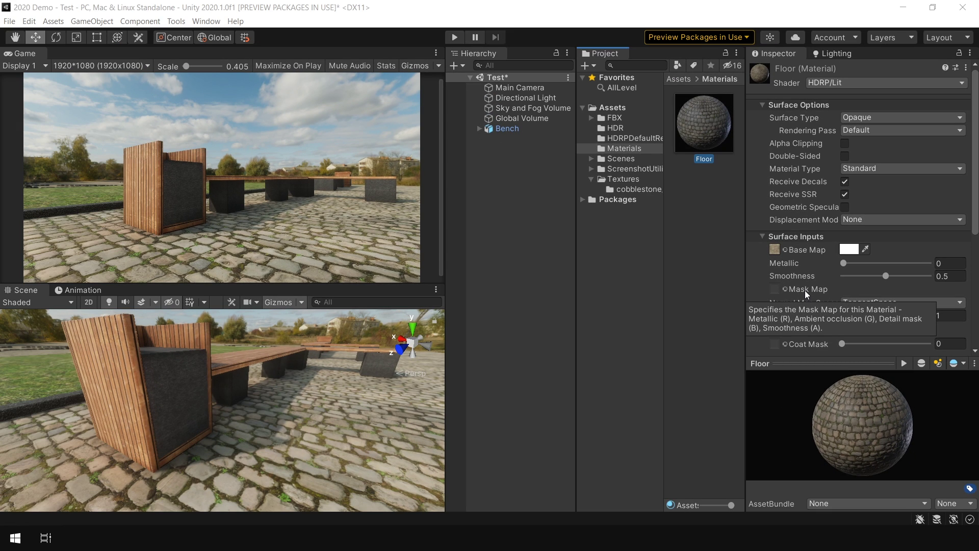
Reveal the cobblestone textures in File Explorer and bring up options for cobblestone_floor_04_rough_2k
left_click(640, 188)
left_click(697, 135)
right_click(697, 135)
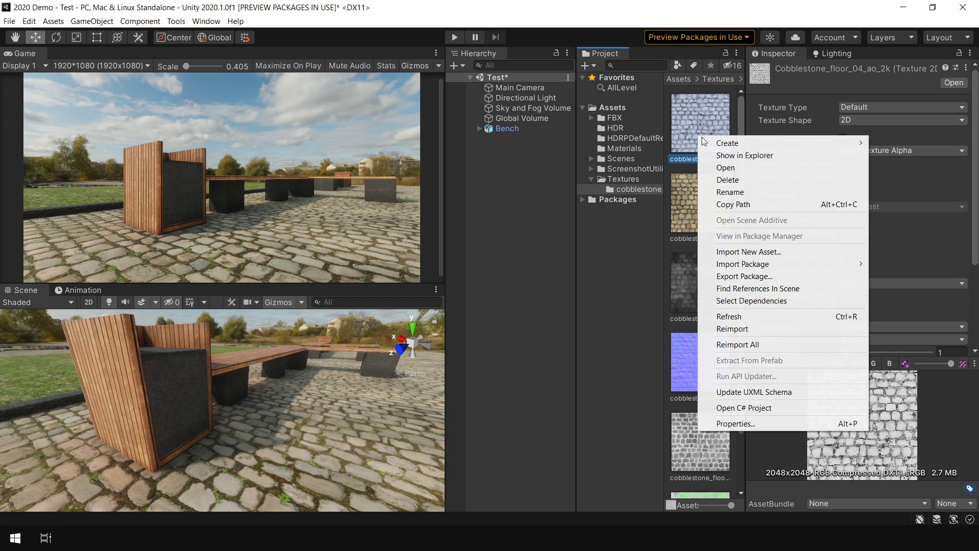
left_click(723, 157)
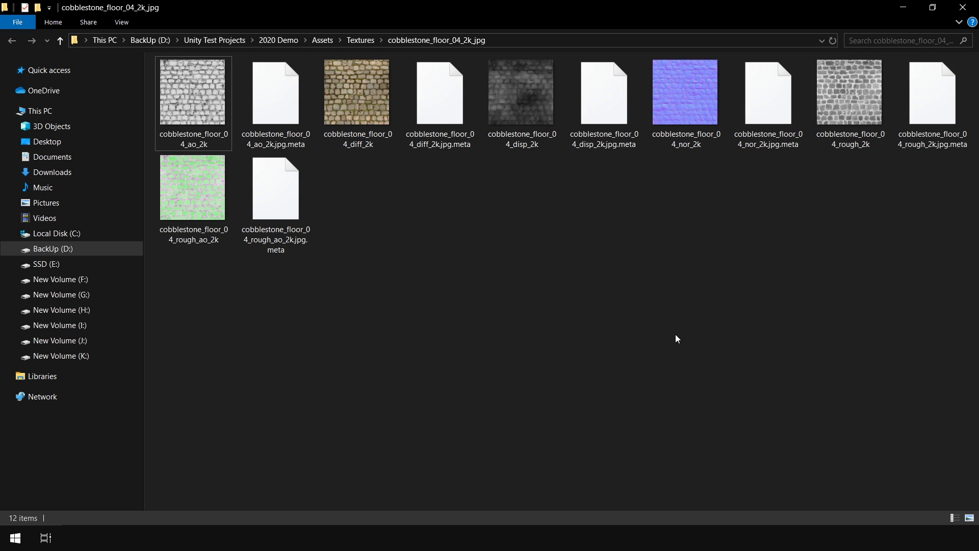
left_click(847, 100)
right_click(842, 128)
Open cobblestone_floor_04_rough_2k in Photoshop CC 2018 and change its mode to RGB Color
mouse_move(740, 313)
left_click(642, 316)
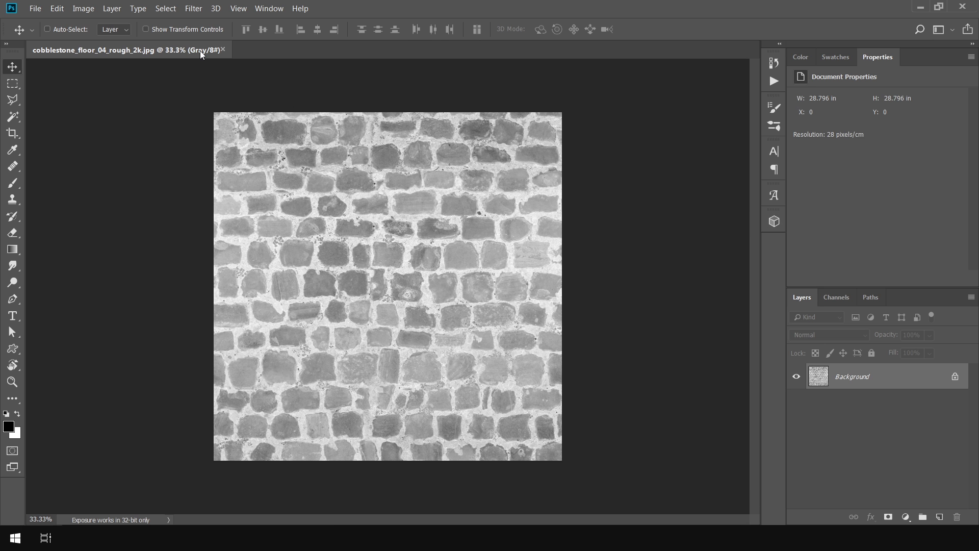
left_click(83, 9)
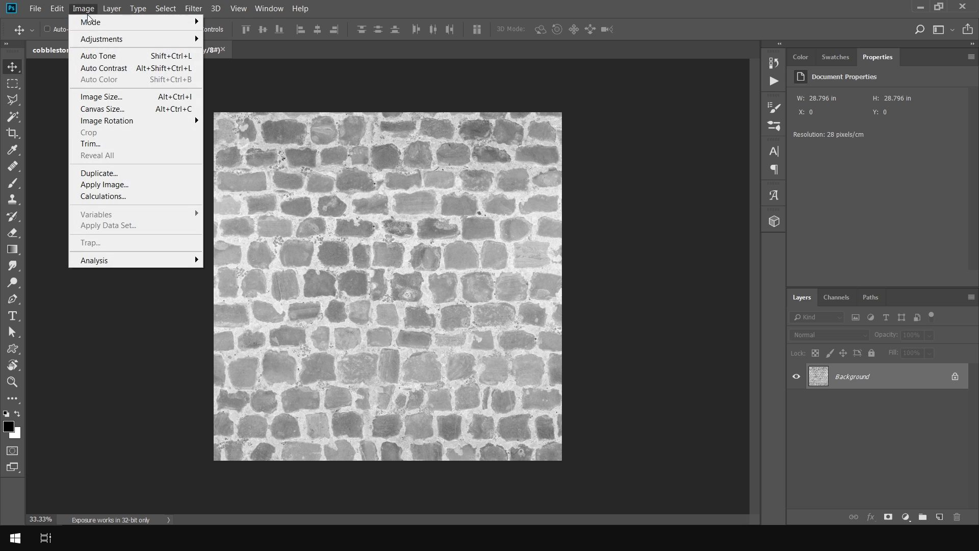
mouse_move(153, 30)
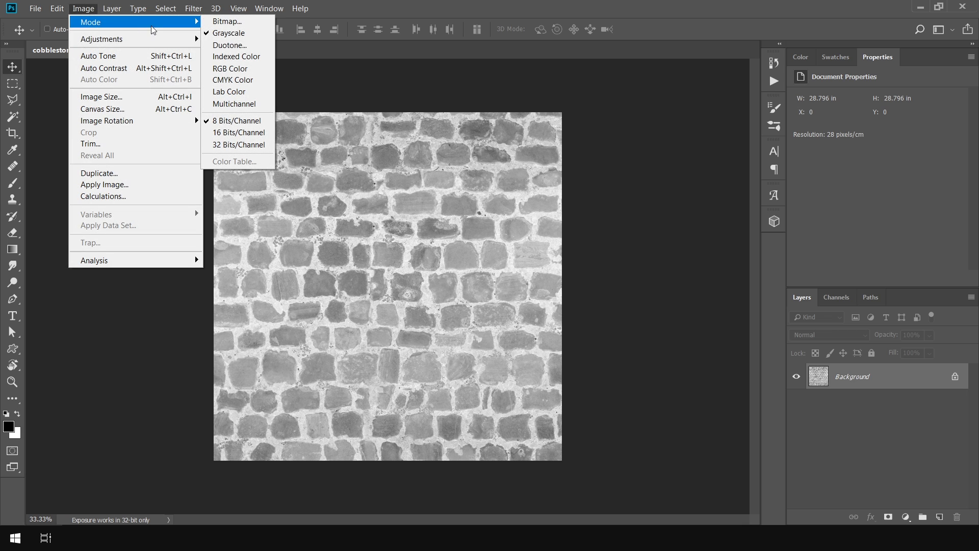
left_click(236, 68)
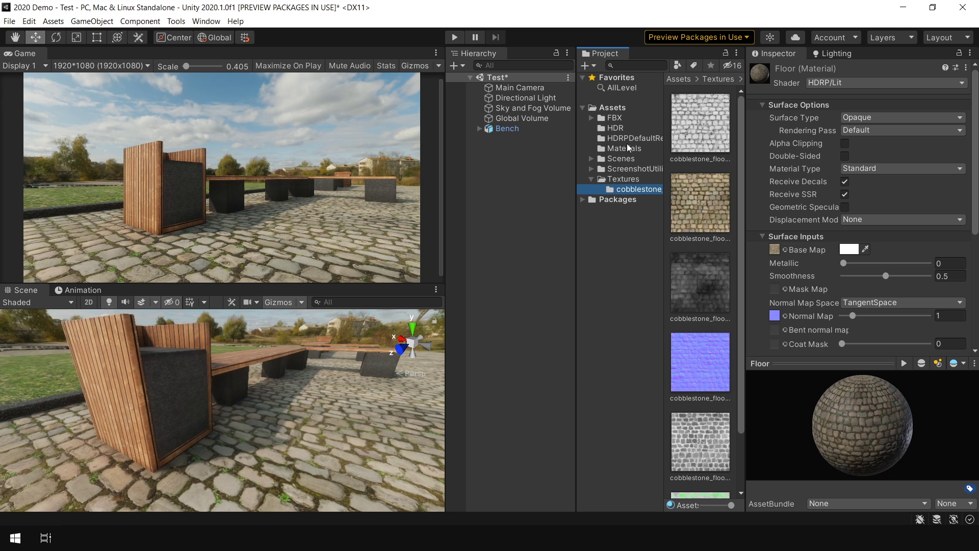
left_click(624, 150)
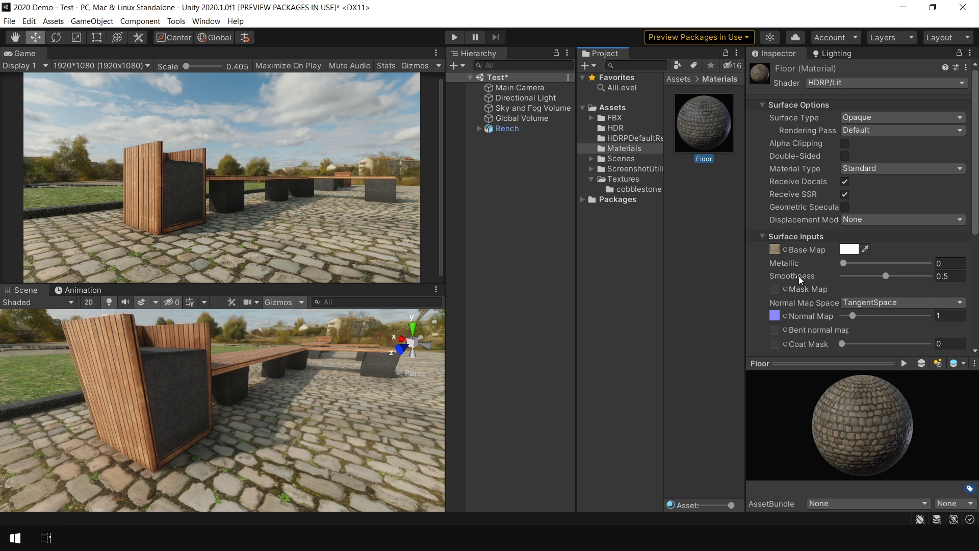
mouse_move(815, 276)
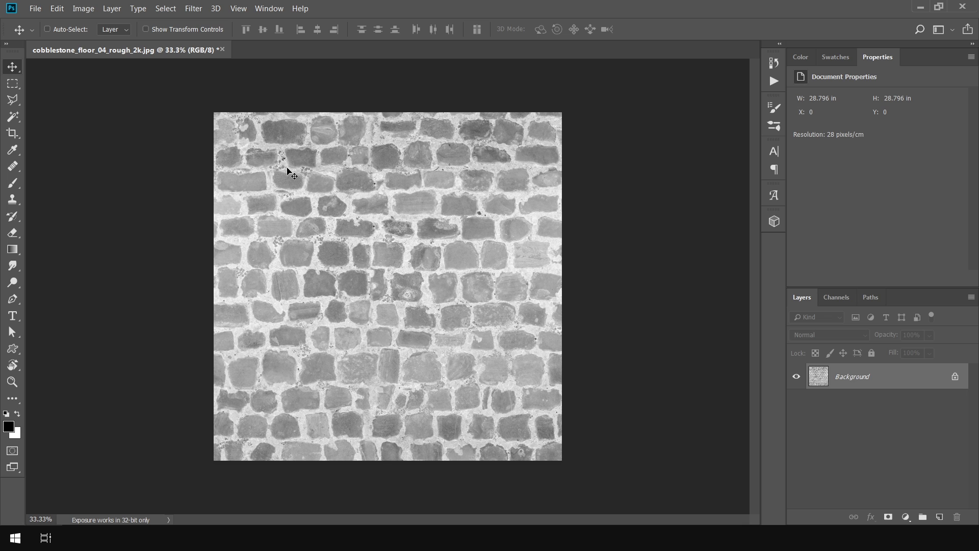
Invert the rough texture's tones to turn it into a smoothness map
left_click(83, 8)
mouse_move(102, 44)
left_click(268, 177)
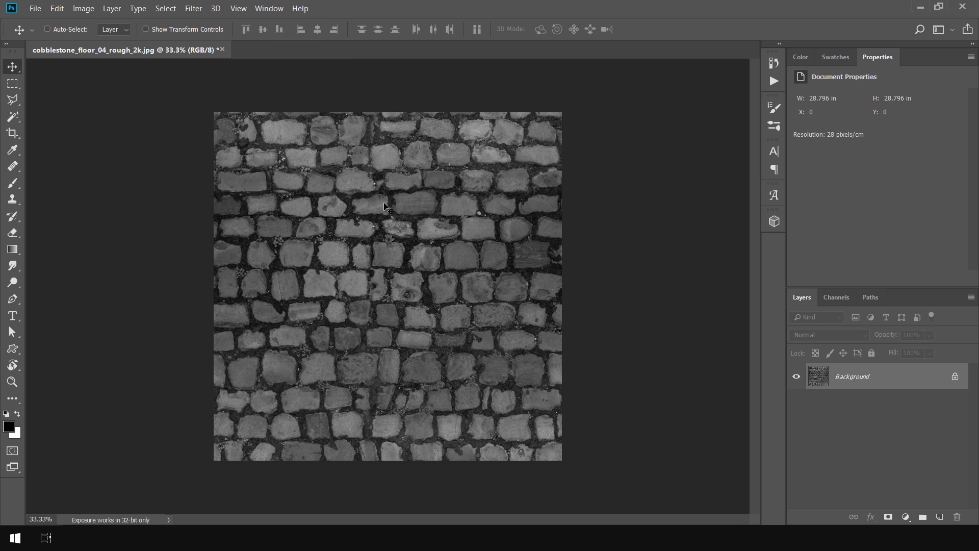
Copy the whole inverted image and paste it into a new Alpha 1 channel
key("ctrl")
key("ctrl+a")
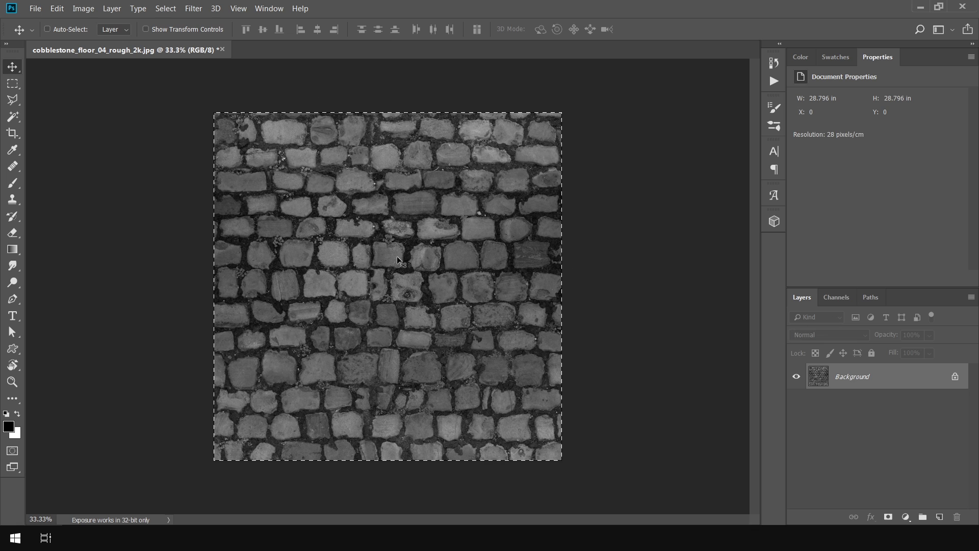
left_click(836, 301)
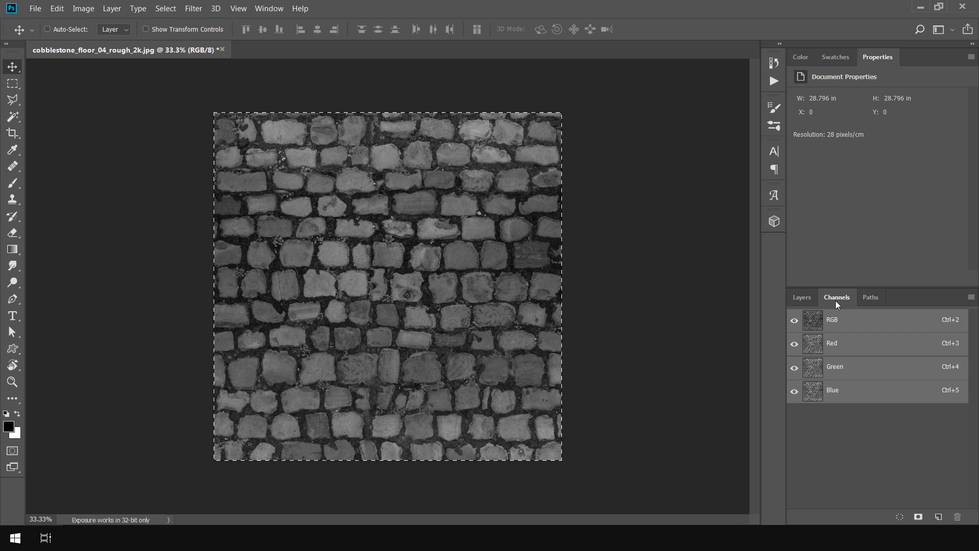
left_click(939, 517)
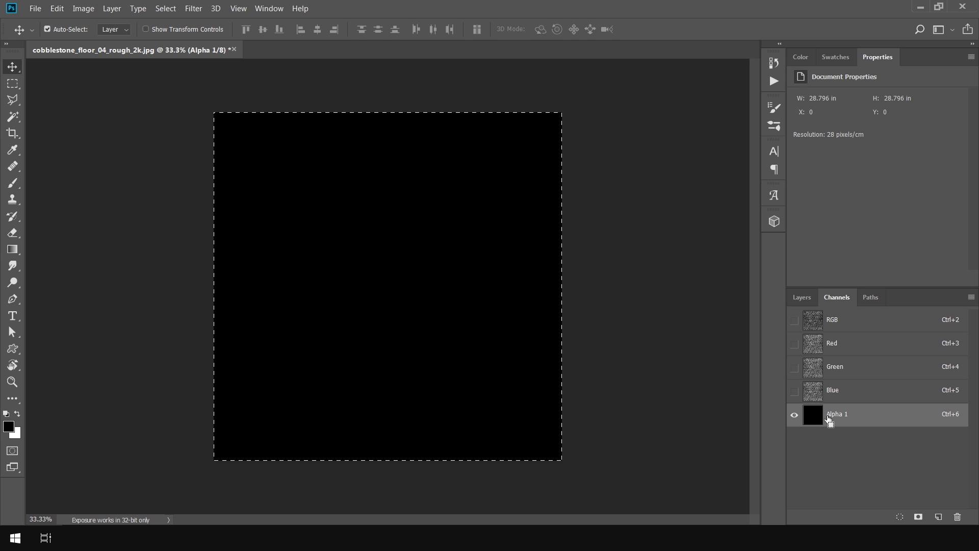
key("ctrl")
key("ctrl+v")
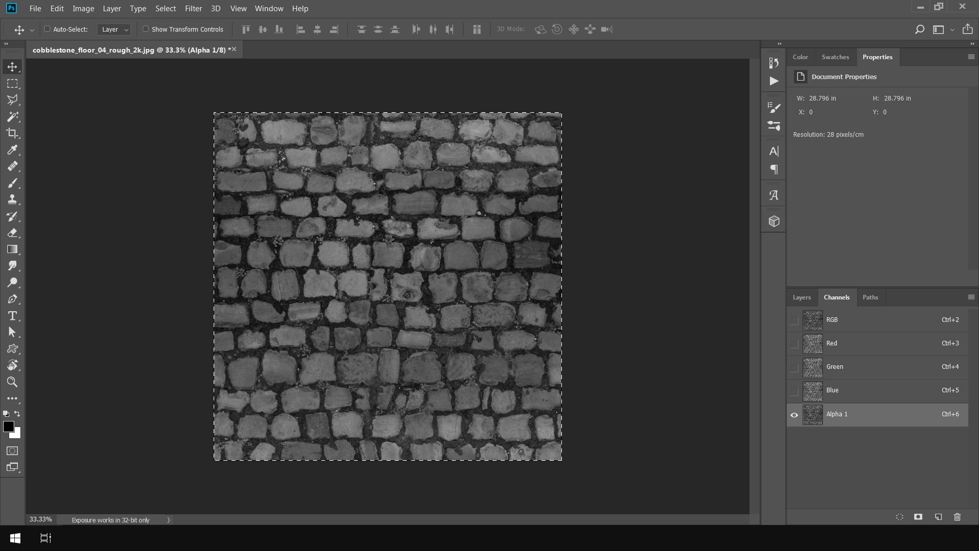
key("alt+Tab")
mouse_move(802, 290)
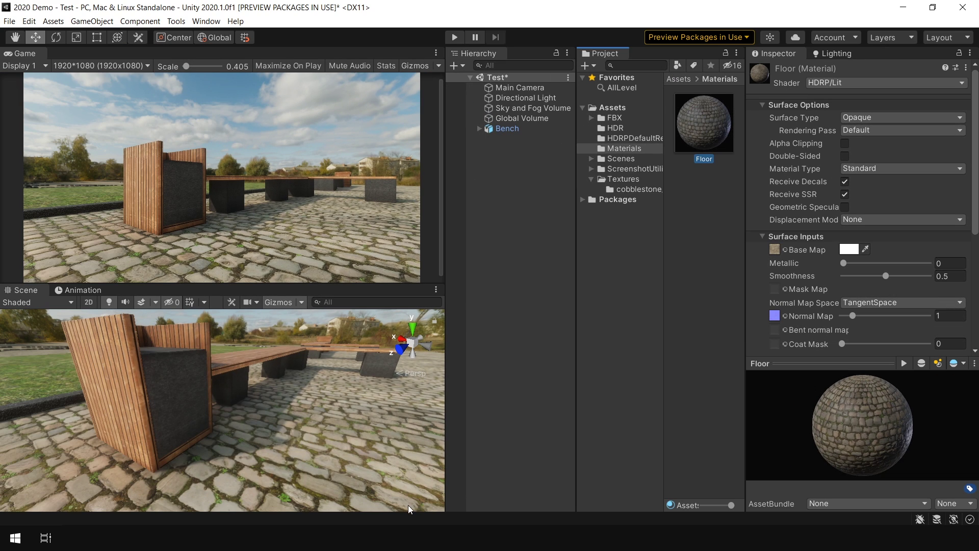
key("alt+Tab")
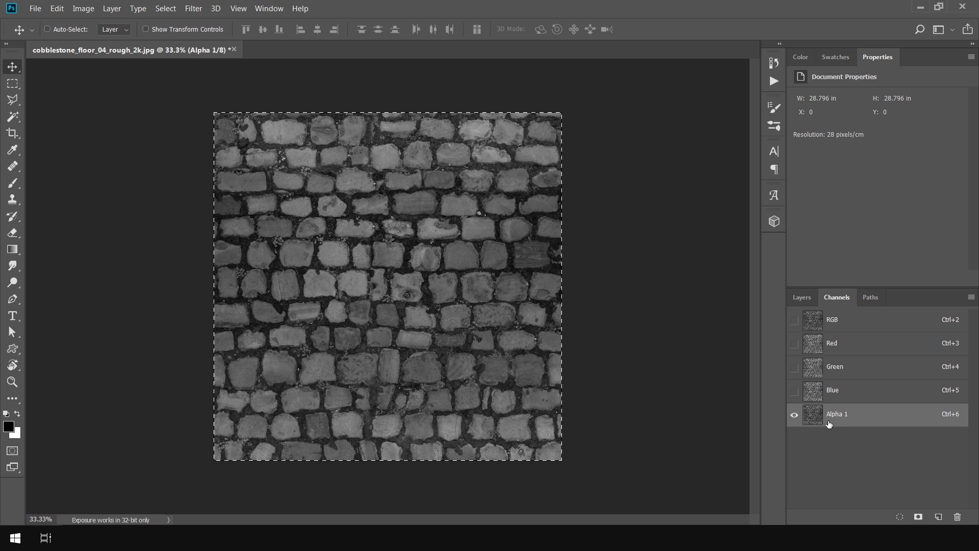
Select the Red channel, check the cobblestone texture files in Explorer, then go back to Photoshop
left_click(835, 347)
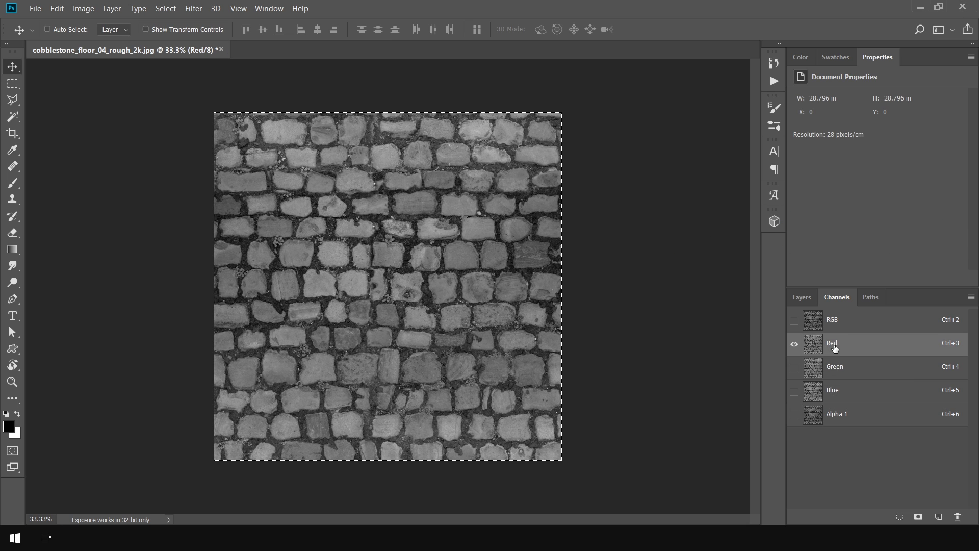
left_click(332, 538)
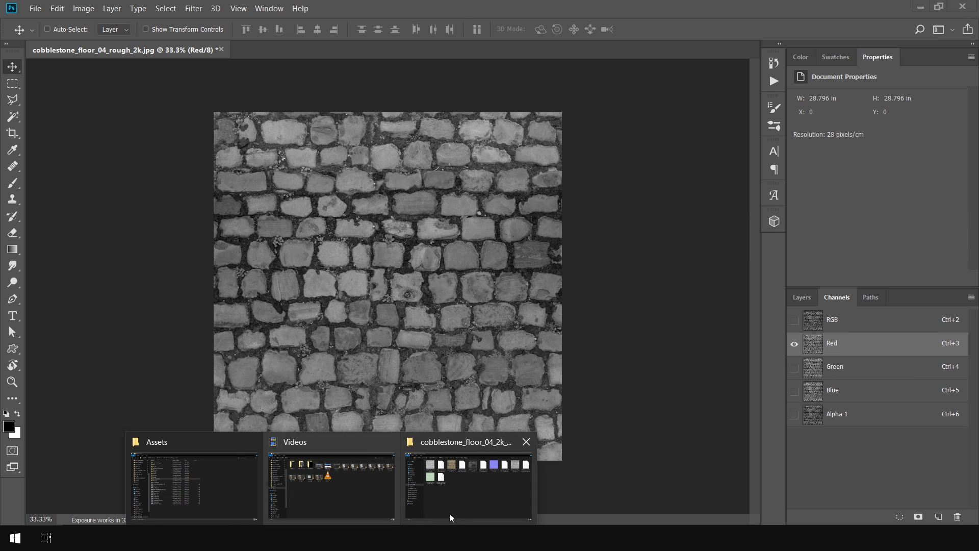
left_click(459, 515)
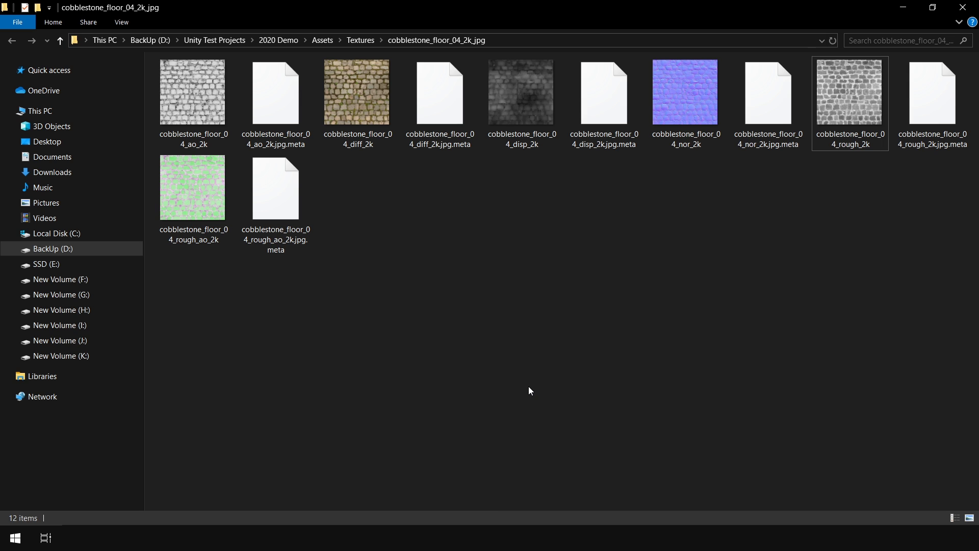
left_click_drag(264, 294, 822, 222)
left_click(822, 223)
left_click(533, 509)
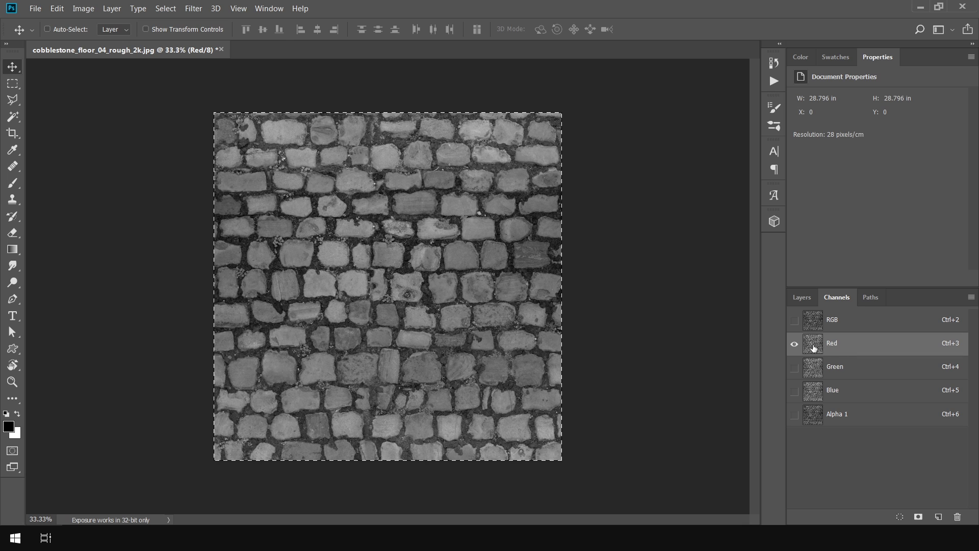
Apply Levels to the Red channel with midtone 3.58 and output levels 9 to 34
key("ctrl")
key("ctrl+l")
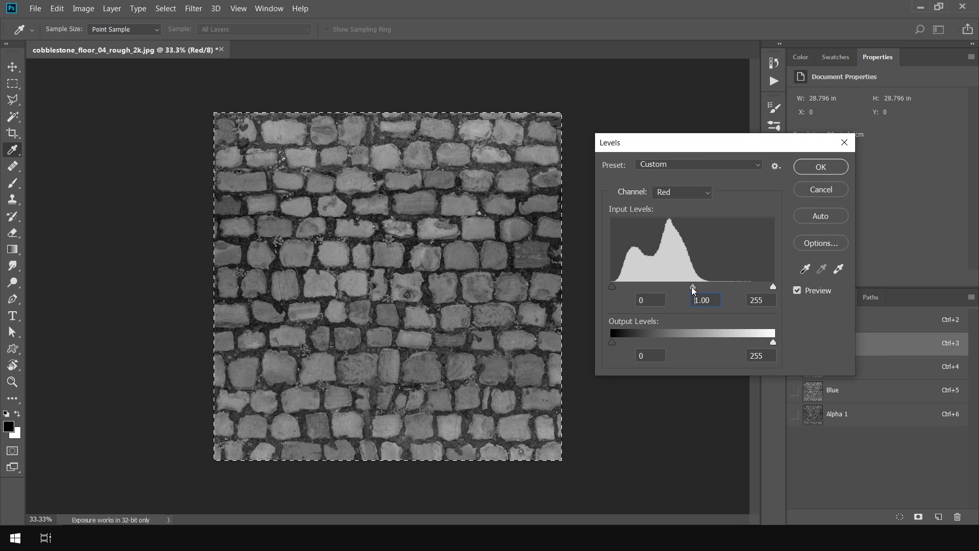
left_click_drag(693, 287, 629, 297)
left_click_drag(774, 342, 638, 351)
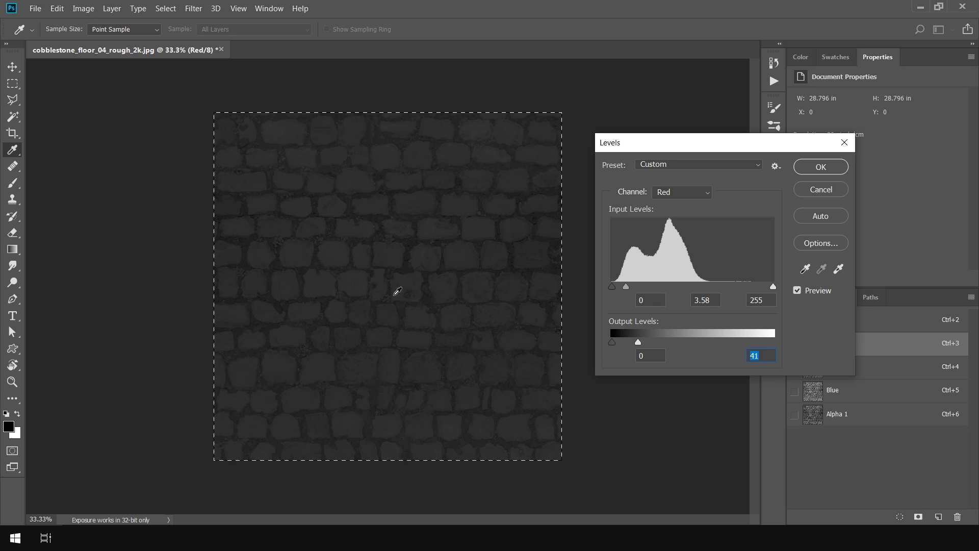
left_click_drag(612, 342, 618, 341)
mouse_move(638, 344)
left_mouse_down()
mouse_move(647, 347)
mouse_move(633, 343)
left_mouse_up()
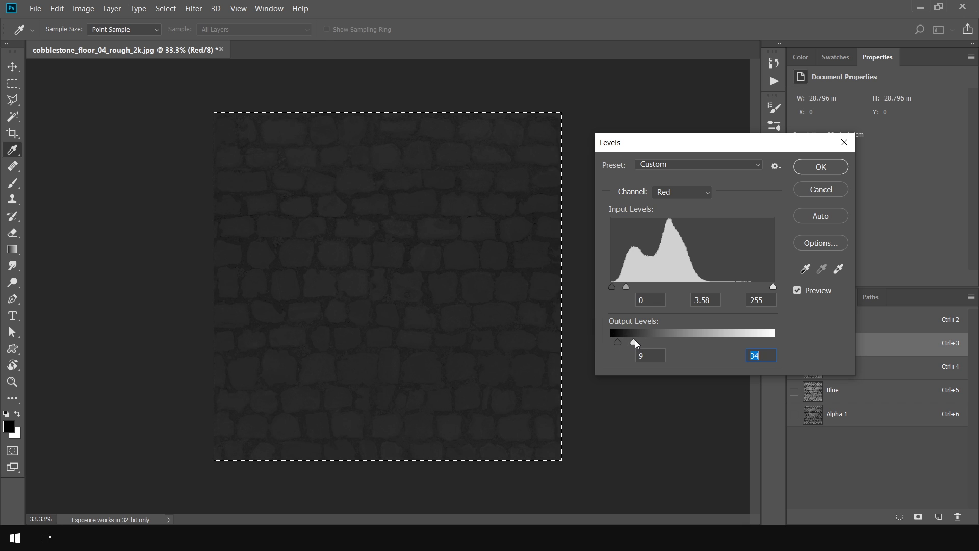
key("Return")
Open the cobblestone ao_2k texture in Photoshop and copy the entire image
left_click(822, 370)
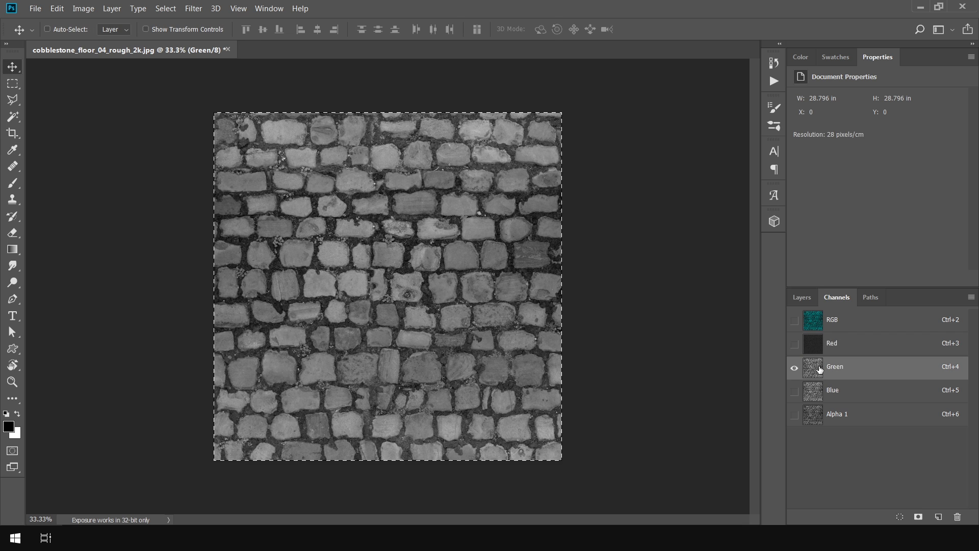
left_click(478, 483)
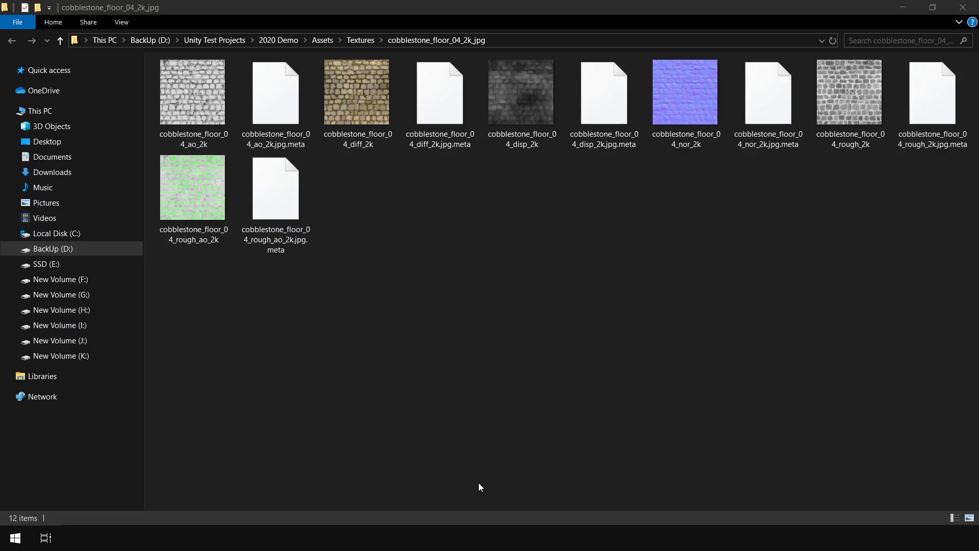
right_click(195, 118)
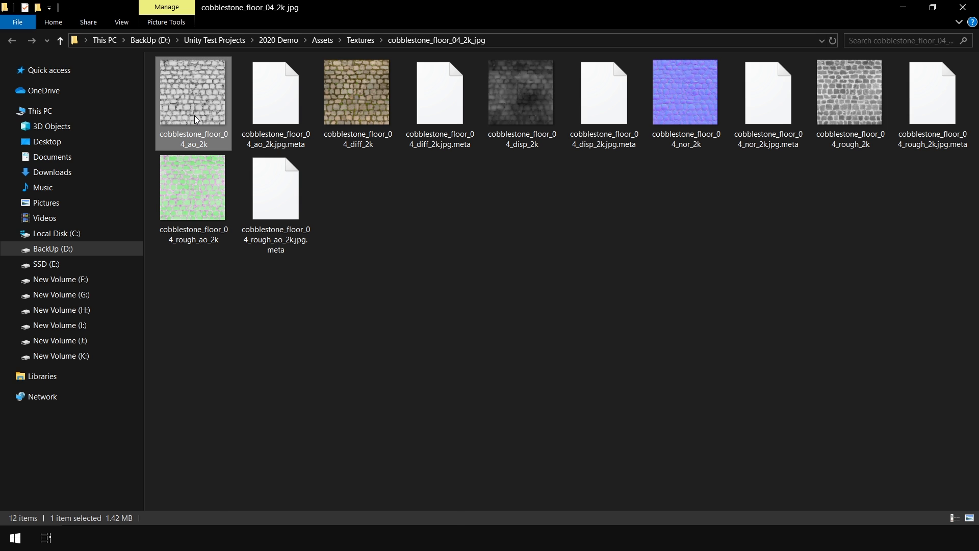
mouse_move(278, 311)
left_click(520, 313)
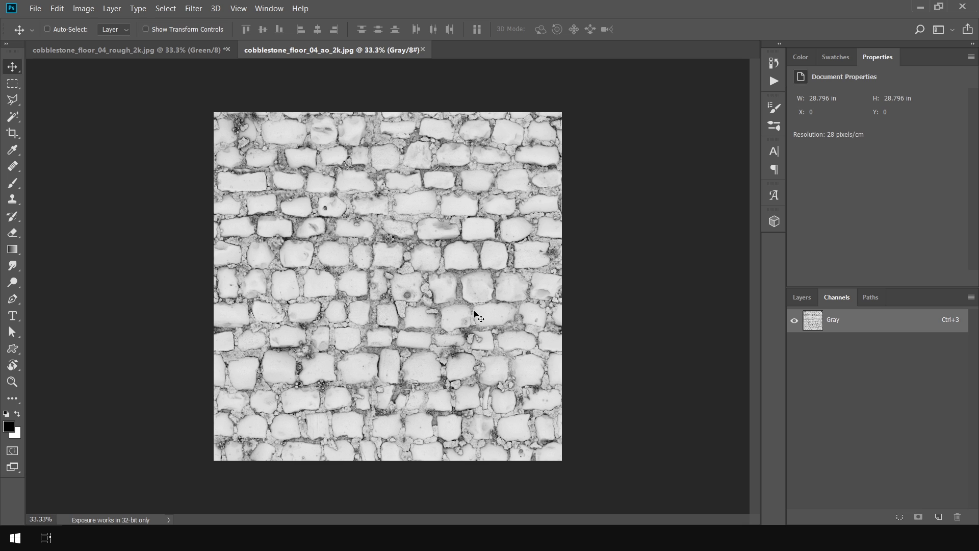
key("ctrl+a")
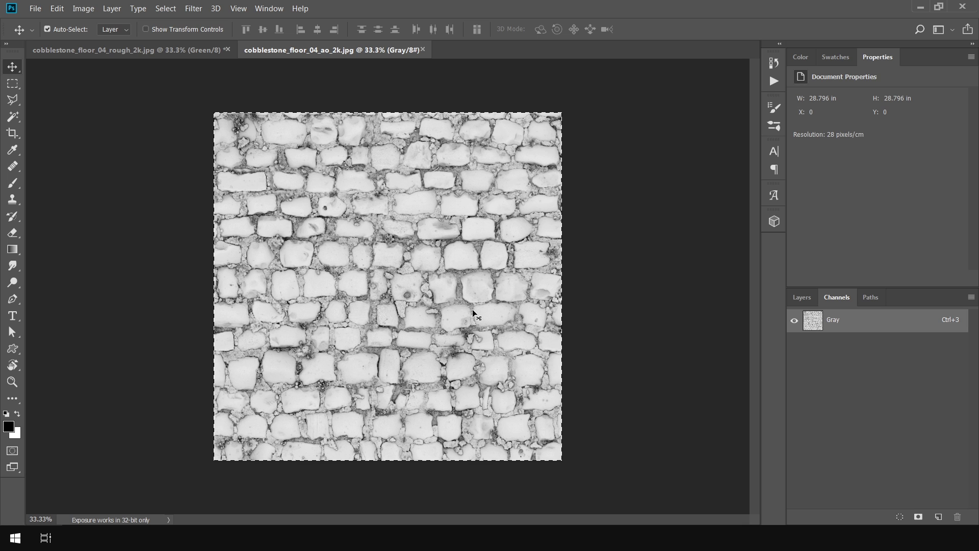
key("ctrl+c")
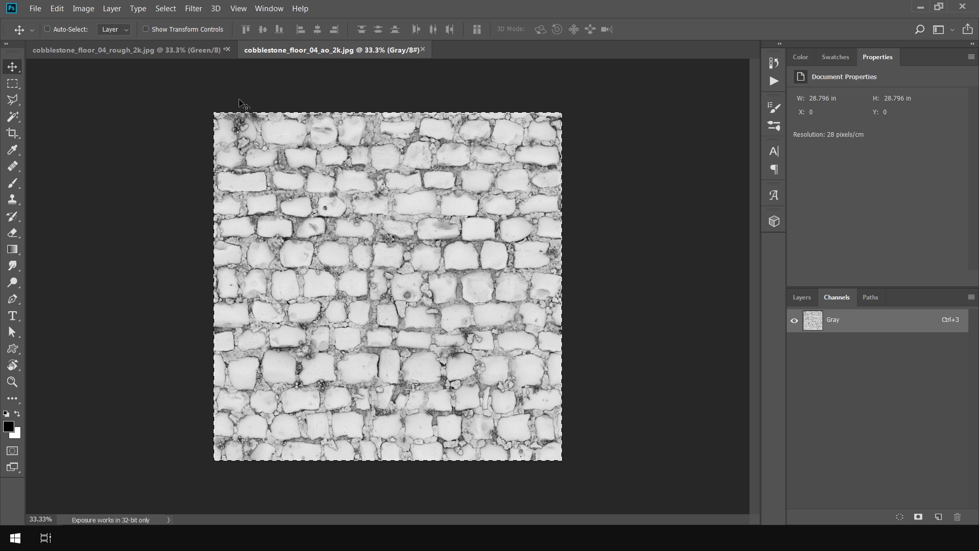
Paste the ambient occlusion image into the rough_2k document's Green channel
left_click(176, 50)
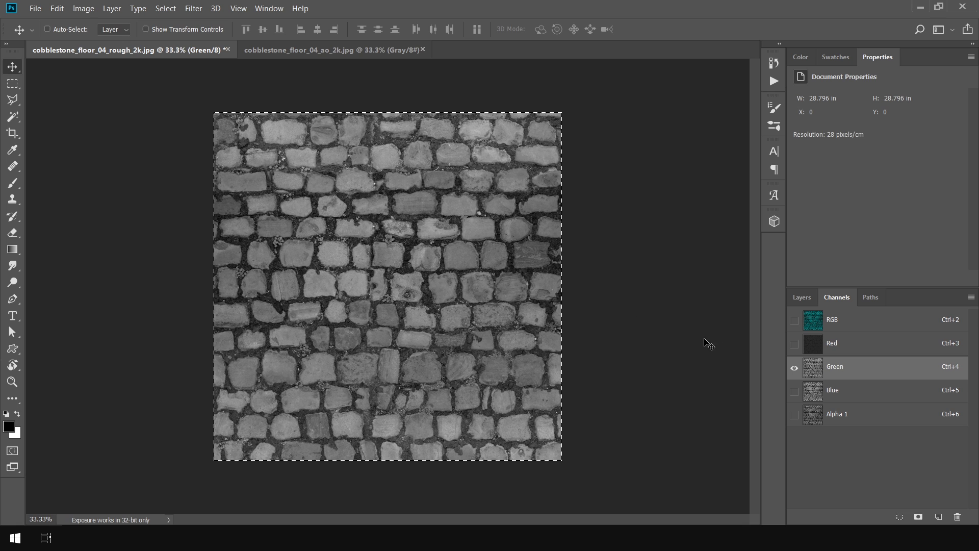
left_click_drag(816, 369, 812, 375)
key("ctrl+v")
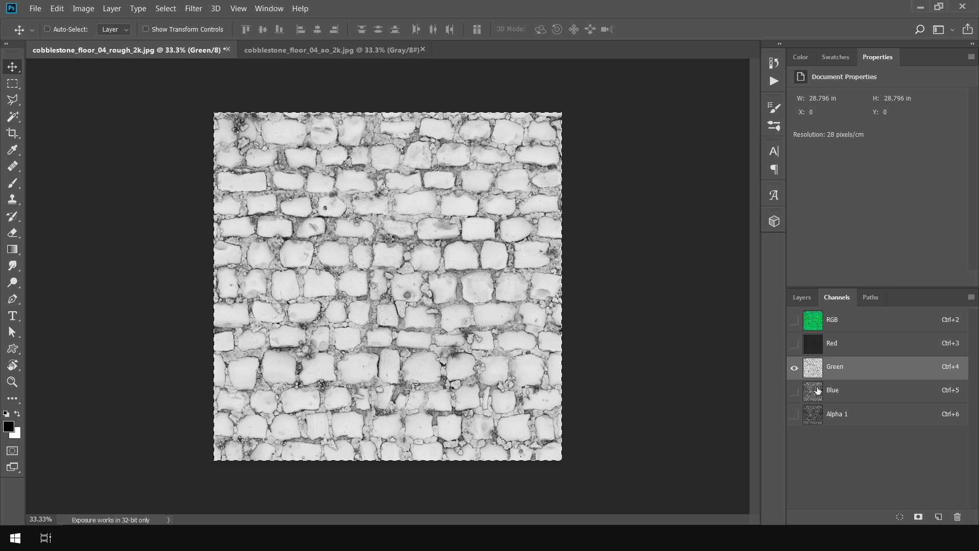
left_click(818, 391)
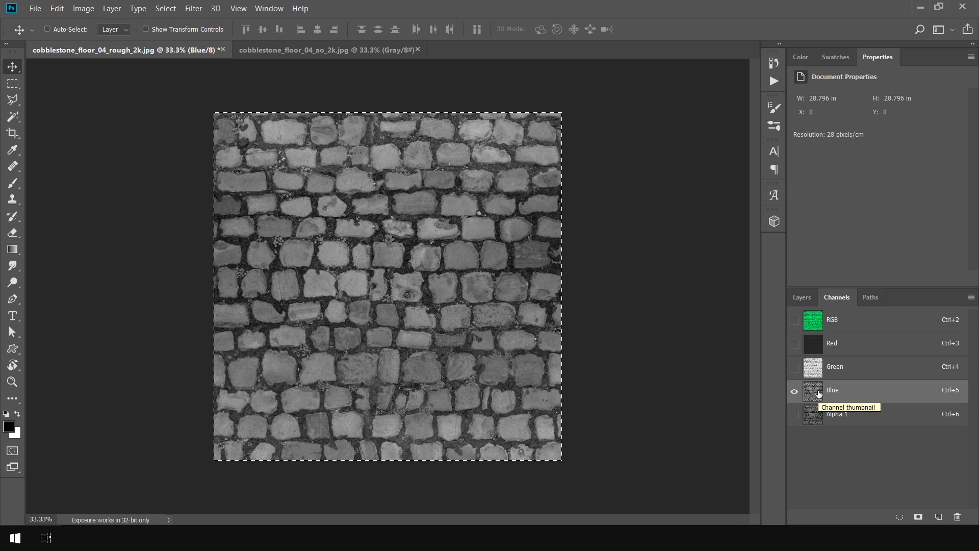
Fill the Blue channel with black and save as TIFF named cobblestone_floor_04_MaskMap
key("alt+BackSpace")
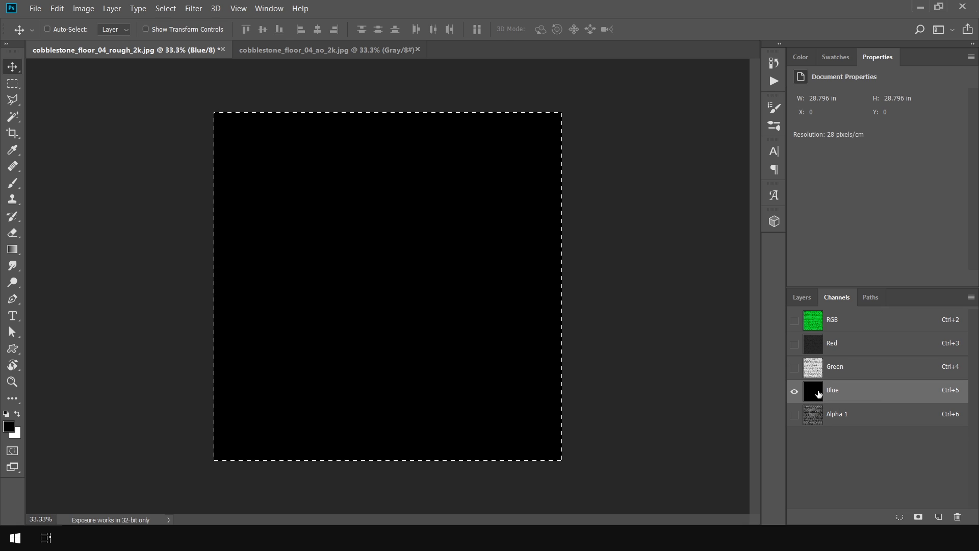
left_click(819, 320)
key("ctrl+shift+s")
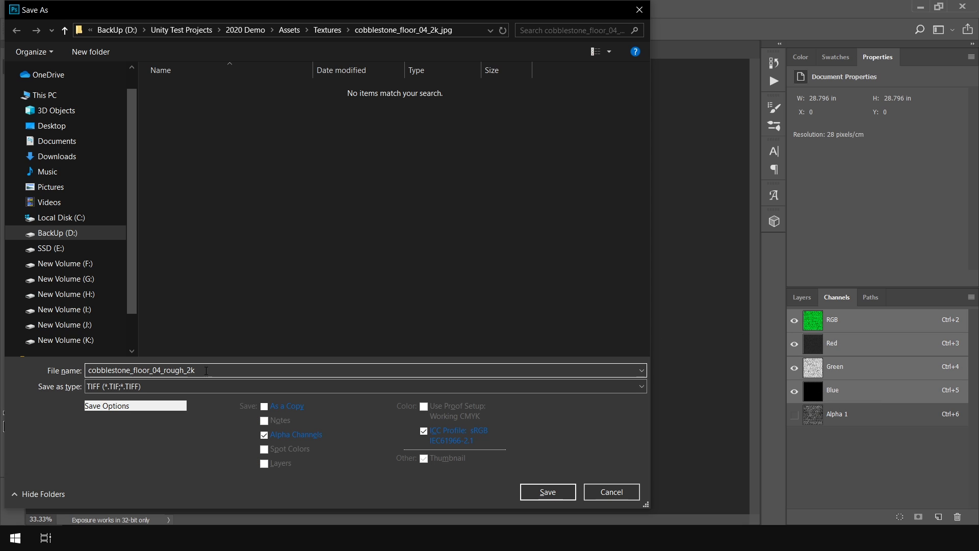
left_click_drag(208, 370, 164, 370)
type("MaskMap")
left_click(137, 387)
left_click(137, 388)
left_click(137, 387)
left_click(137, 387)
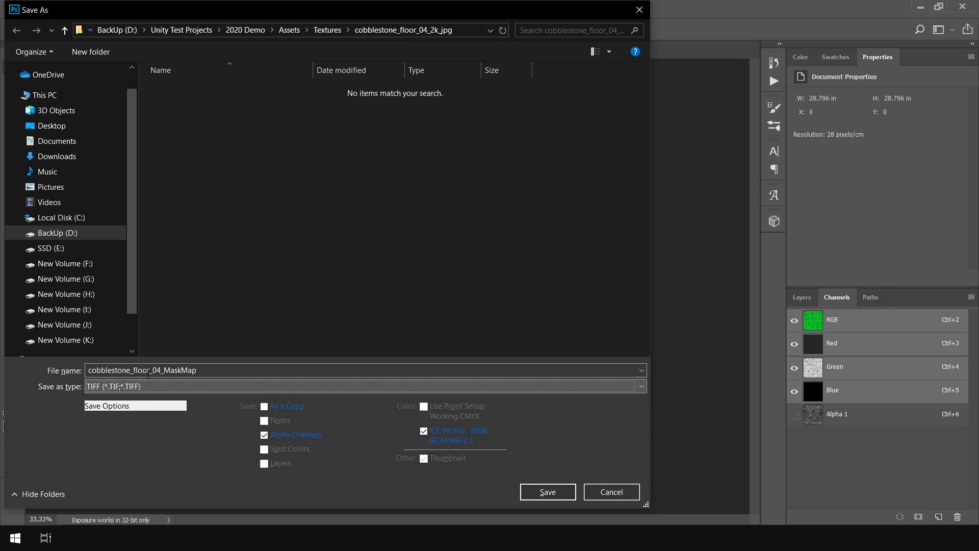
left_click(548, 492)
left_click(643, 124)
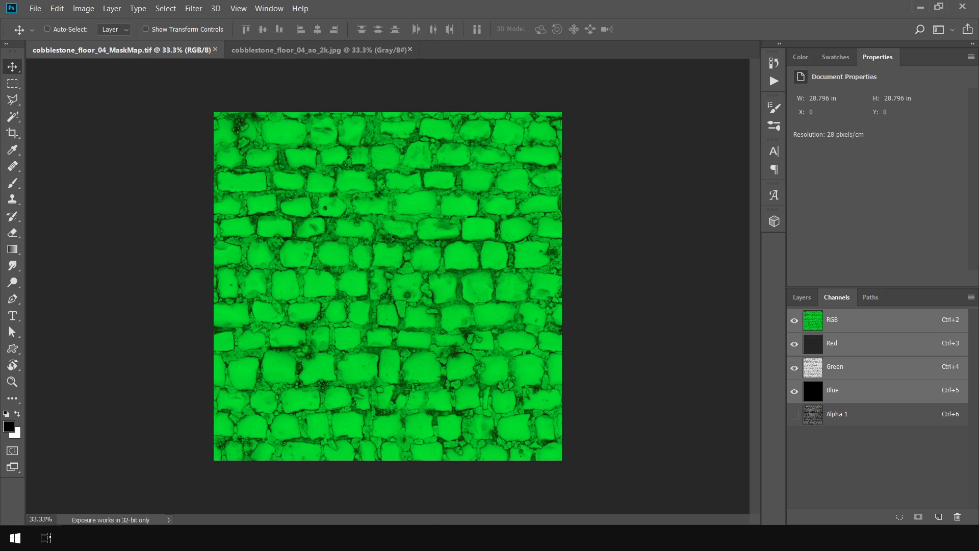
Assign the cobblestone MaskMap texture to the Floor material's Mask Map slot
left_click(435, 522)
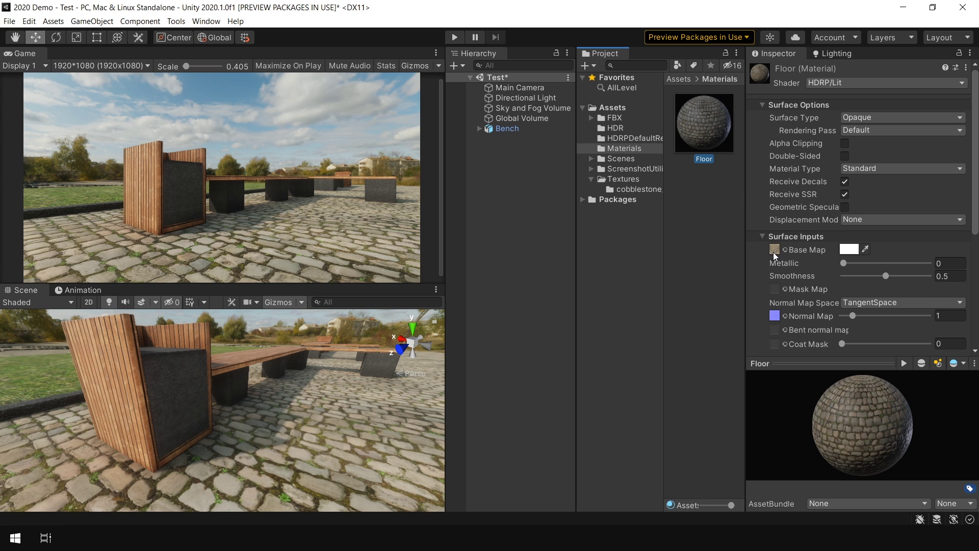
left_click(774, 250)
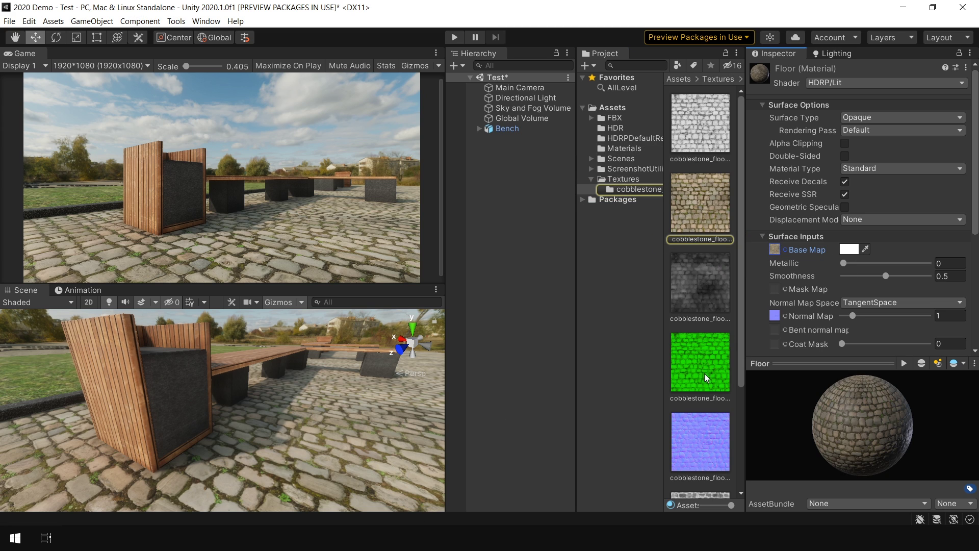
left_click_drag(694, 381, 774, 289)
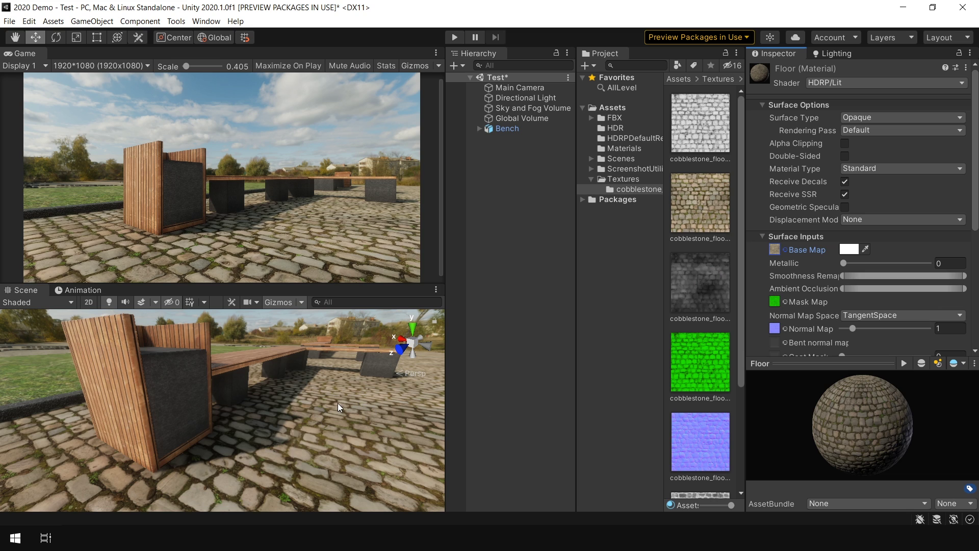
Set Metallic to 0.301 and narrow the smoothness and ambient occlusion remap ranges
left_click_drag(847, 263, 824, 264)
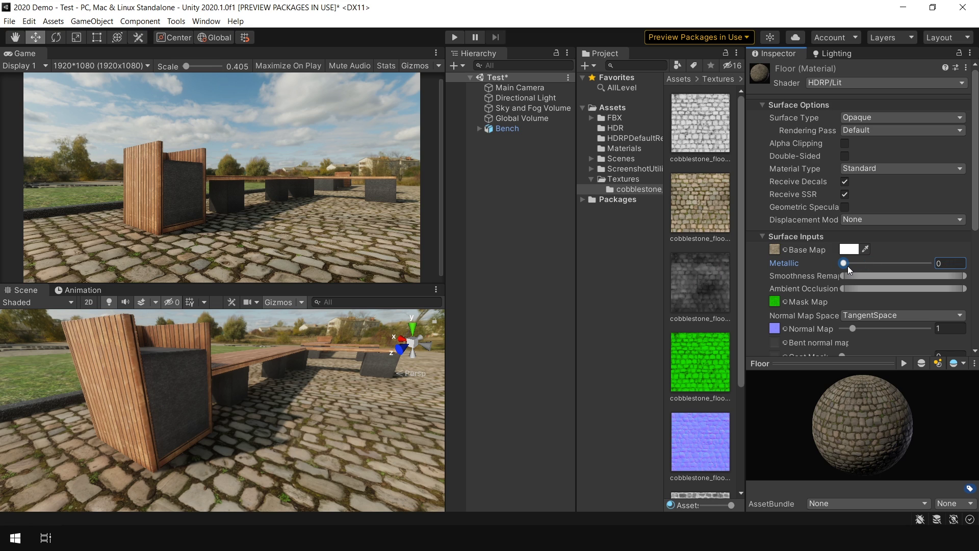
mouse_move(815, 304)
left_click_drag(964, 275, 798, 283)
mouse_move(964, 289)
left_mouse_down()
mouse_move(948, 289)
mouse_move(964, 289)
left_mouse_up()
mouse_move(843, 290)
left_mouse_down()
mouse_move(929, 289)
mouse_move(839, 288)
left_mouse_up()
Set the Floor material's Base Map to None and inspect the white cobblestones up close
left_click(786, 250)
left_click(465, 163)
left_click(968, 85)
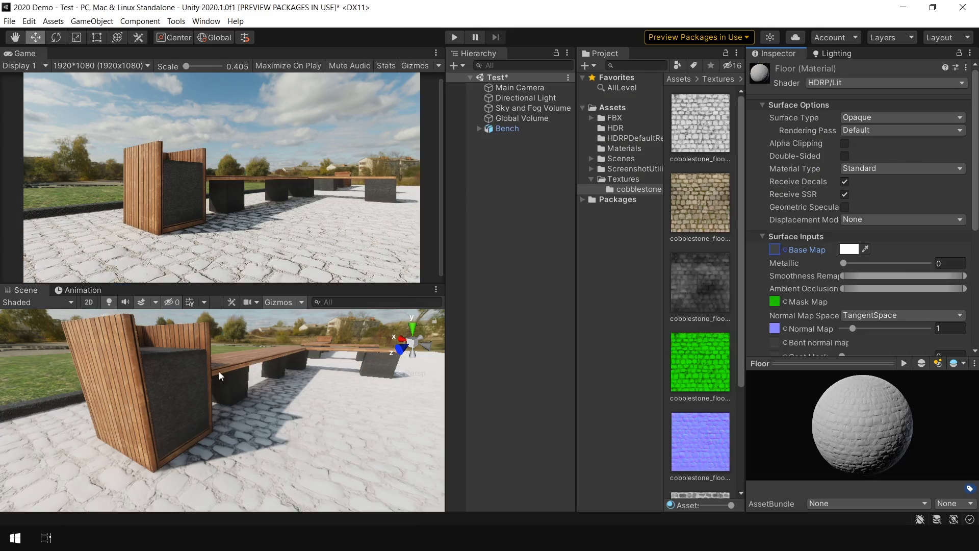
key("shift+space")
right_click_drag(493, 345, 335, 306)
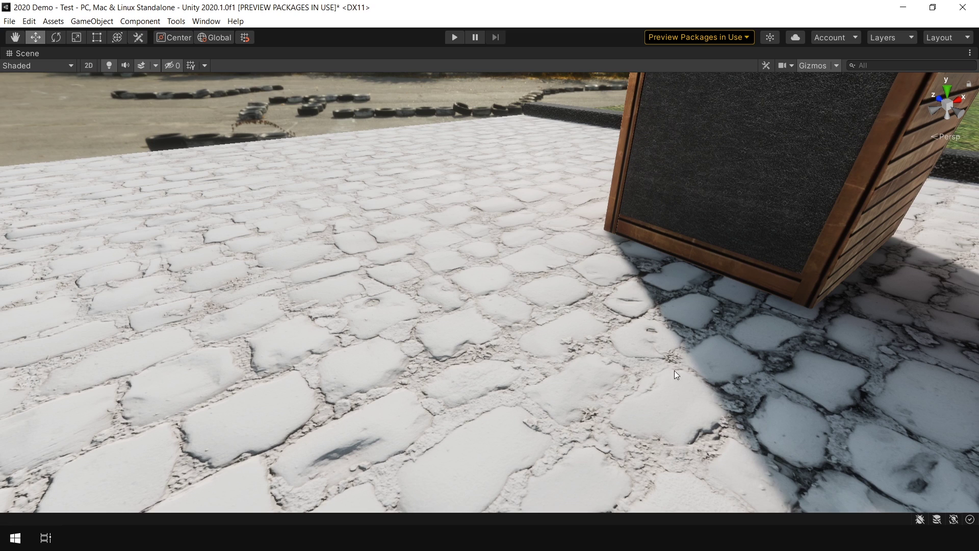
key("shift+space")
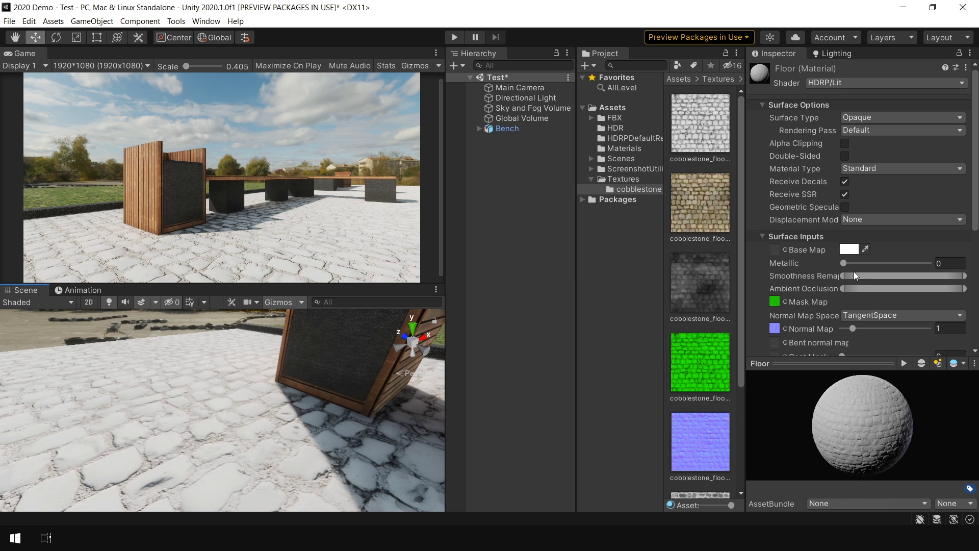
Refine the smoothness remap range and raise the ambient occlusion remap's lower end
left_click_drag(964, 276, 940, 280)
key("shift+space")
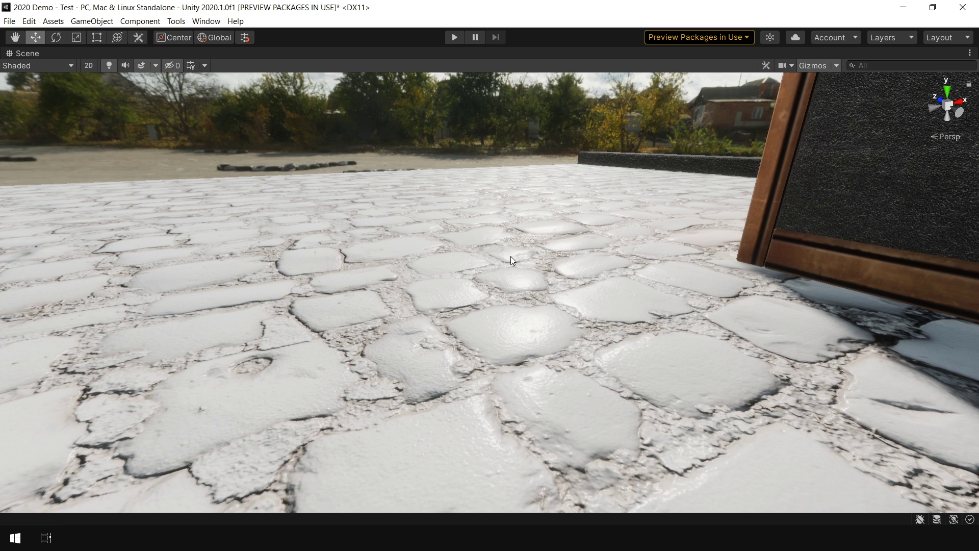
key("shift+space")
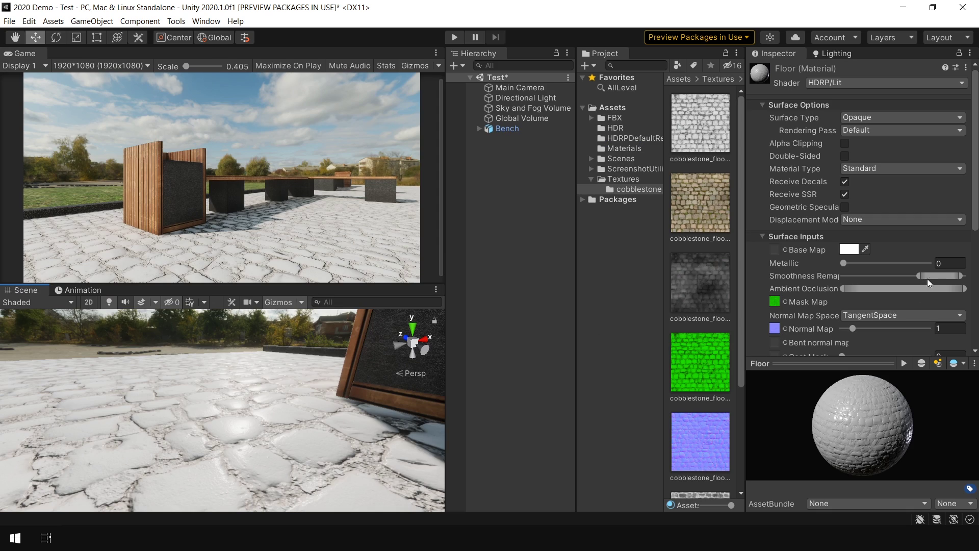
left_click_drag(929, 277, 882, 277)
mouse_move(963, 289)
left_mouse_down()
mouse_move(924, 288)
mouse_move(957, 293)
left_mouse_up()
left_click_drag(843, 288, 794, 296)
Strengthen the normal map to 1.89 and inspect the cobblestones in the maximized Scene view
mouse_move(853, 326)
left_mouse_down()
mouse_move(874, 329)
mouse_move(847, 332)
mouse_move(859, 331)
left_mouse_up()
key("shift+space")
right_click_drag(153, 357, 645, 262)
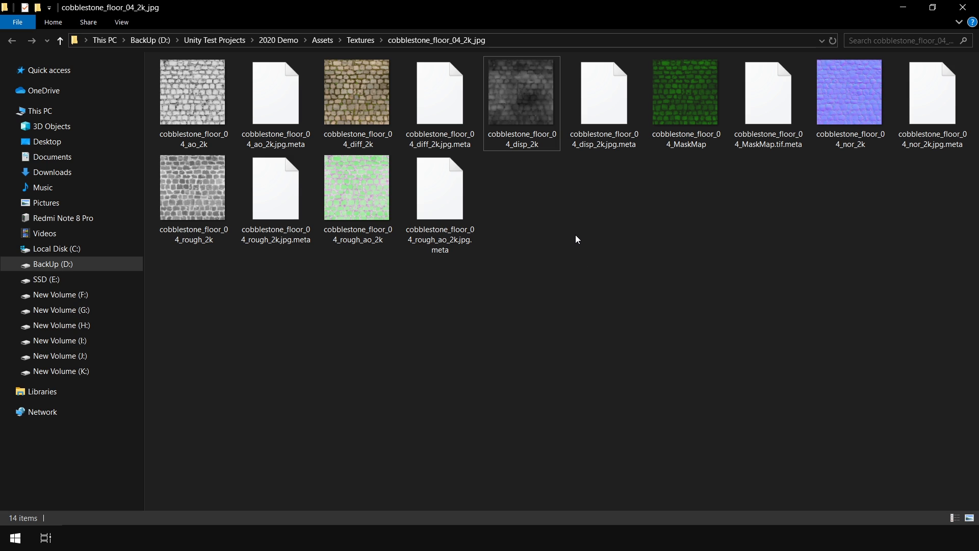
Delete cobblestone_floor_04_rough_ao_2k and its .meta file from the textures folder
left_click(528, 114)
left_click(541, 202)
left_click(365, 210)
left_click(364, 293)
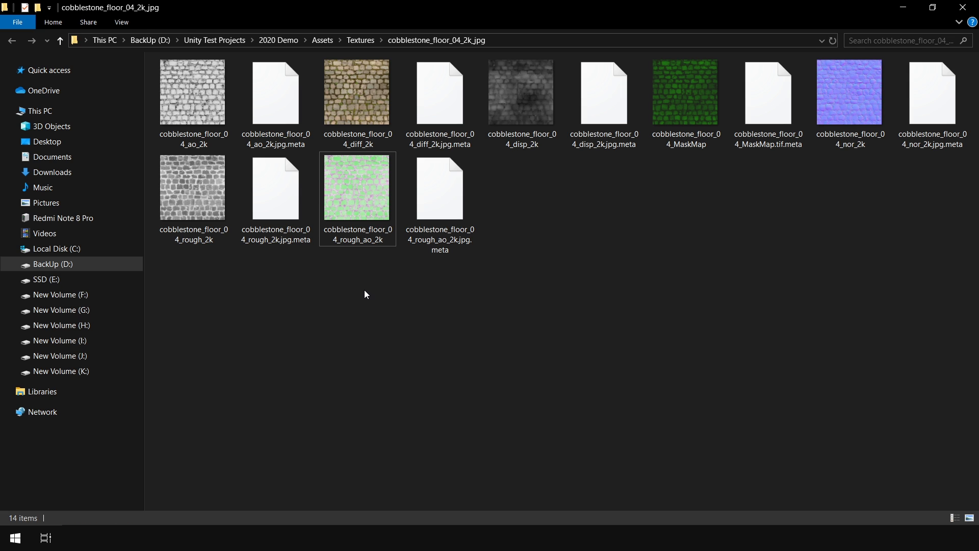
left_click_drag(356, 289, 439, 225)
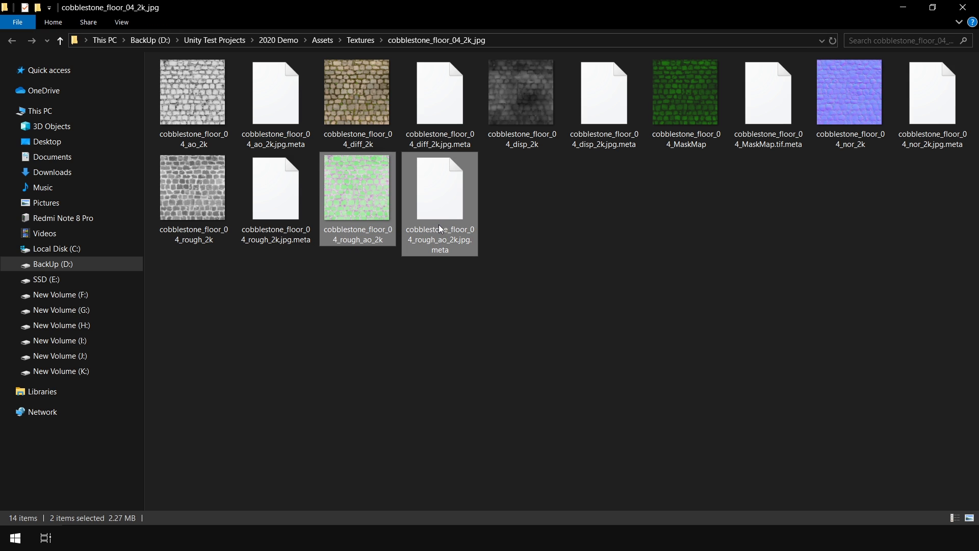
key("Delete")
left_click(522, 112)
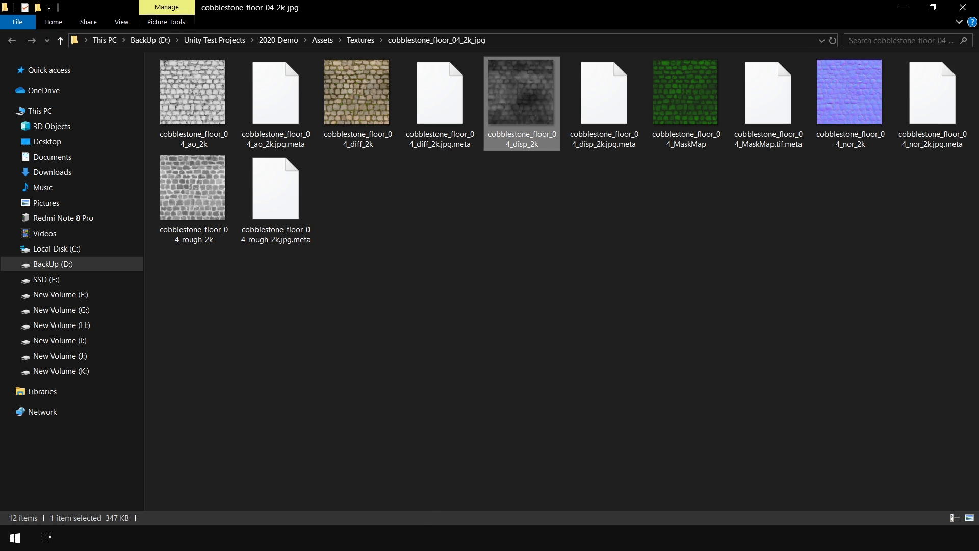
Turn off sRGB (Color Texture) on the cobblestone disp_2k texture and apply
key("alt+Tab")
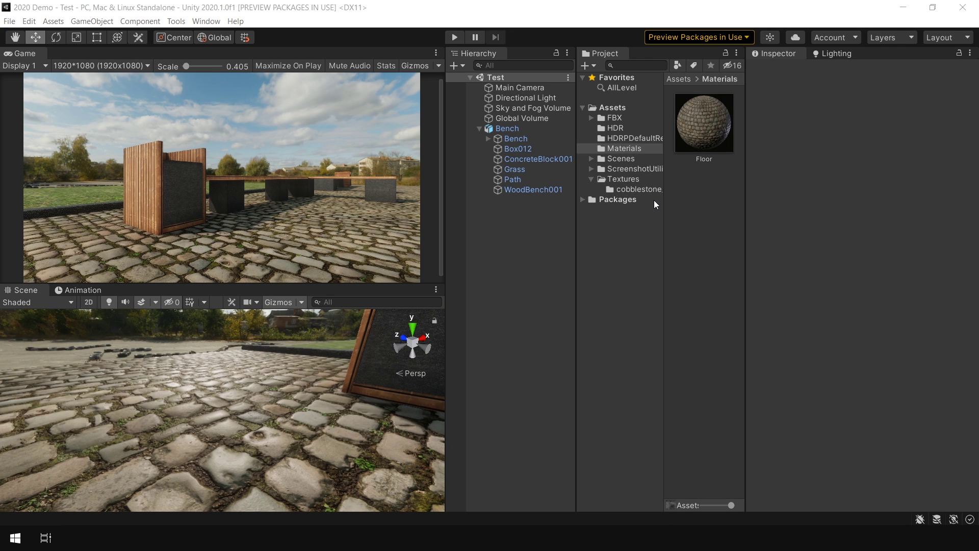
left_click(642, 188)
left_click(709, 289)
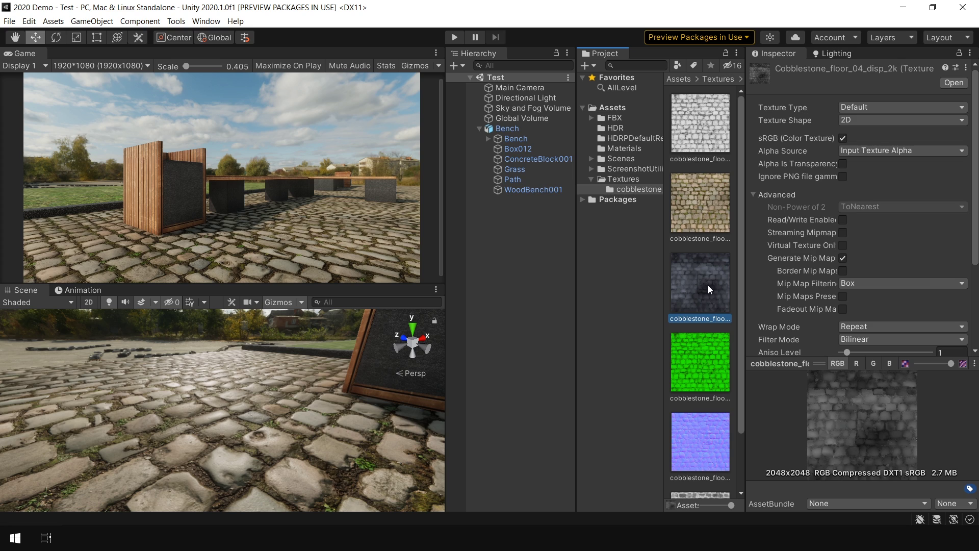
left_click(842, 137)
scroll(953, 341, "down", 5)
left_click(952, 345)
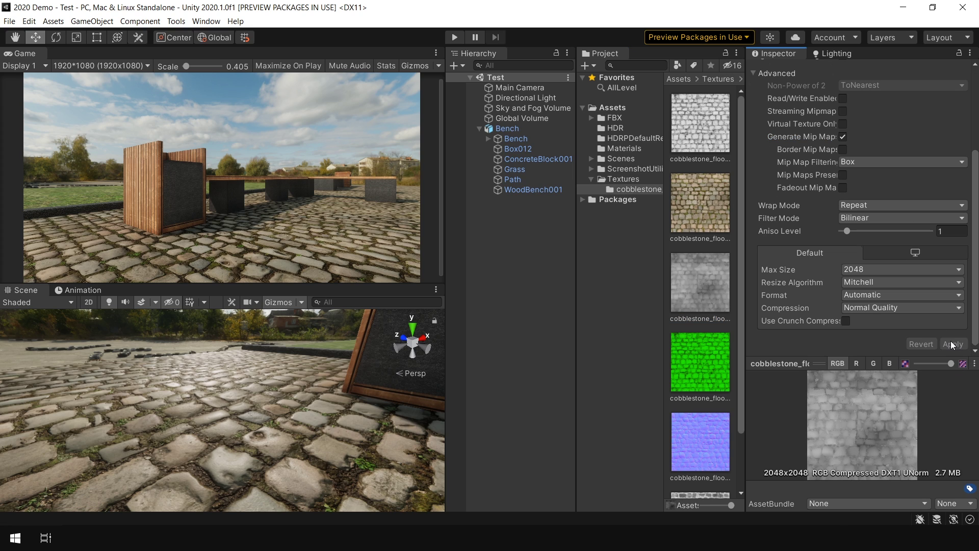
Select the Floor material in the Materials folder to show its settings
left_click(631, 149)
left_click(702, 142)
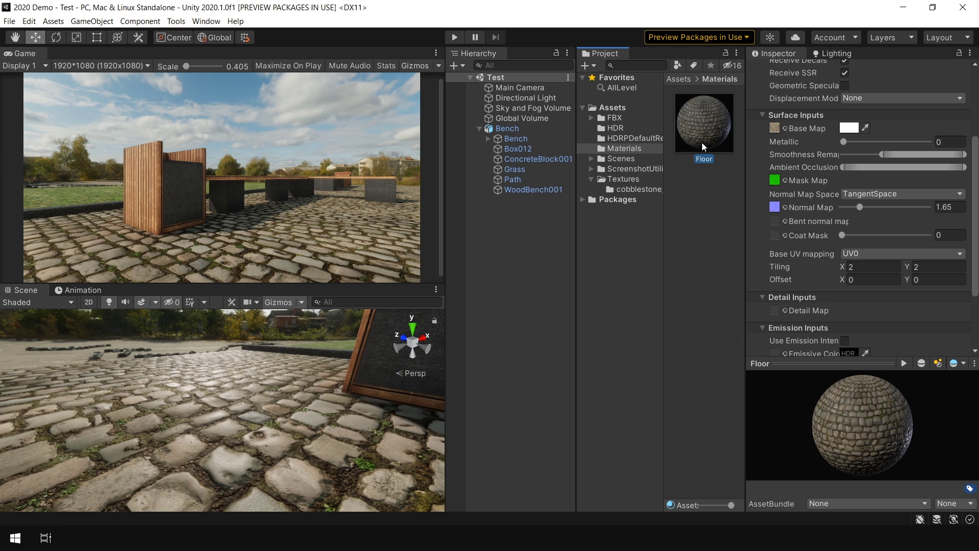
scroll(977, 215, "up", 5)
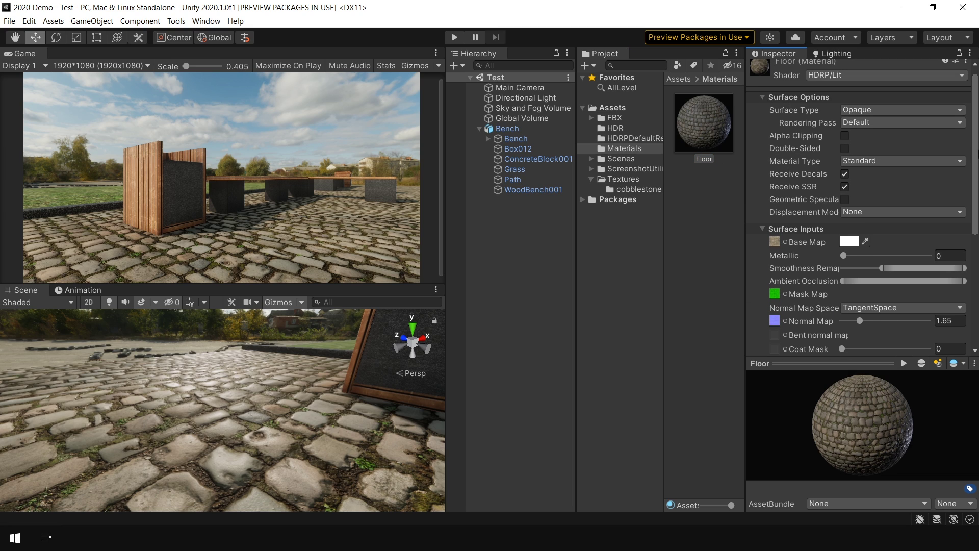
Change the Floor material's Displacement Mode to Pixel displacement and locate the empty Height Map slot
left_click(865, 213)
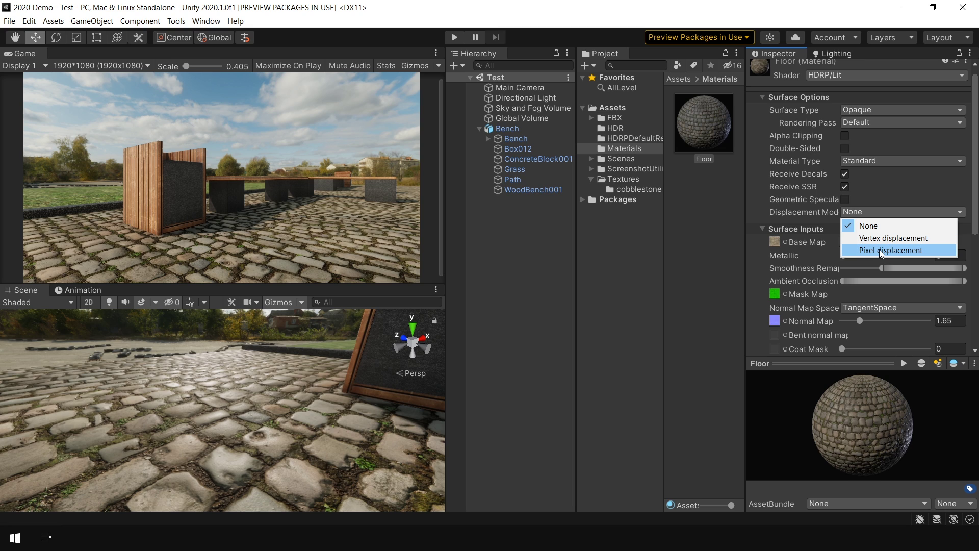
left_click(880, 250)
scroll(976, 285, "down", 8)
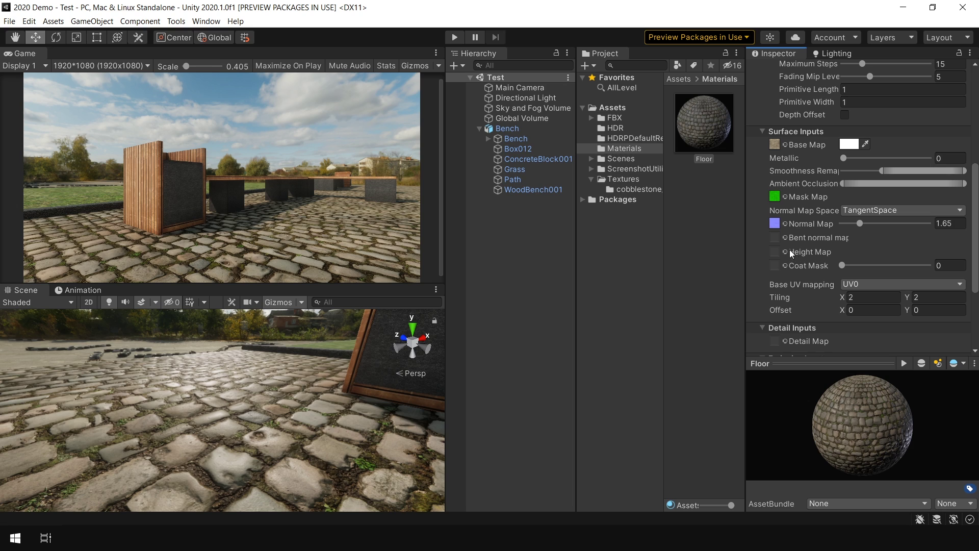
mouse_move(794, 254)
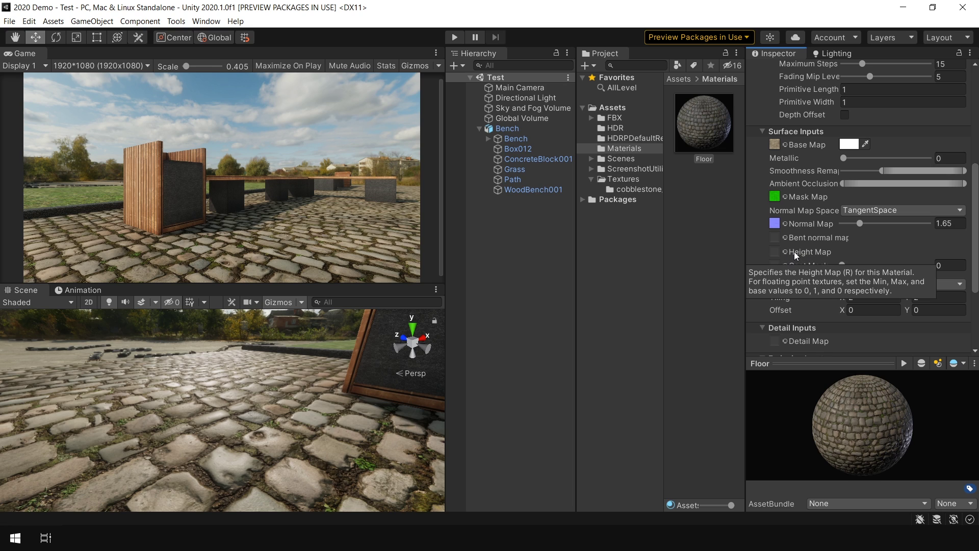
Assign the grey cobblestone texture as the Floor's height map and lower Amplitude to 9
left_click(775, 145)
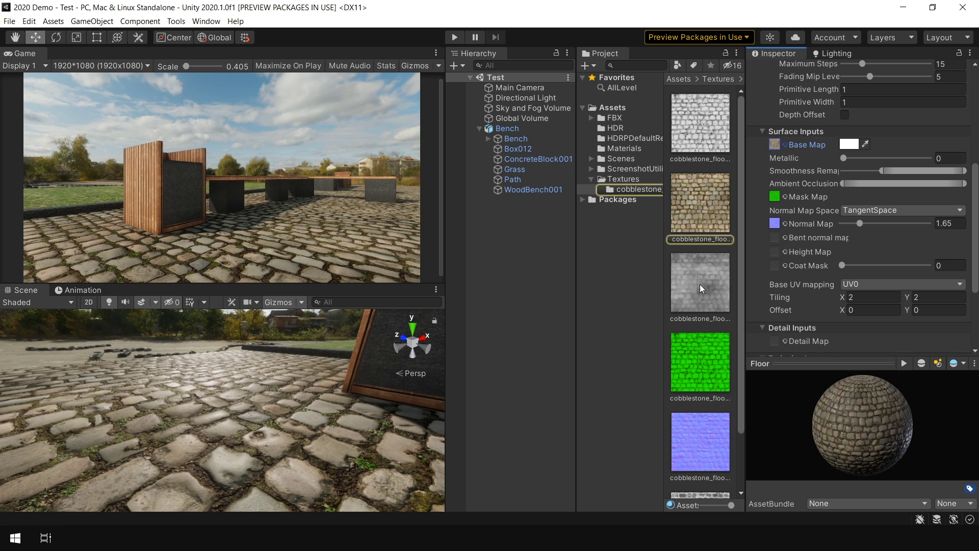
left_click_drag(696, 288, 773, 253)
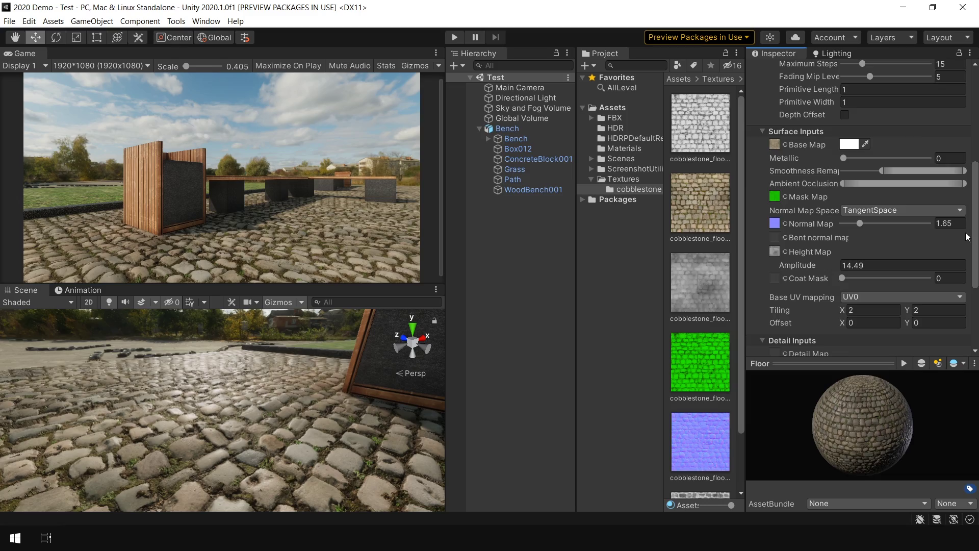
scroll(818, 284, "down", 5)
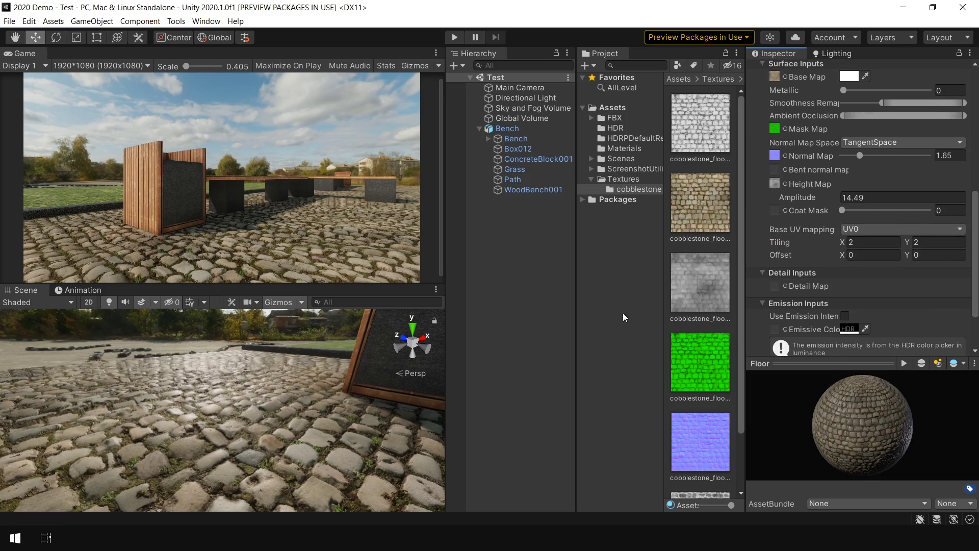
mouse_move(803, 200)
left_mouse_down()
mouse_move(769, 201)
mouse_move(791, 204)
left_mouse_up()
Preview the parallax-displaced cobblestone floor in the maximized Scene view
key("shift+space")
right_click_drag(460, 388, 568, 379)
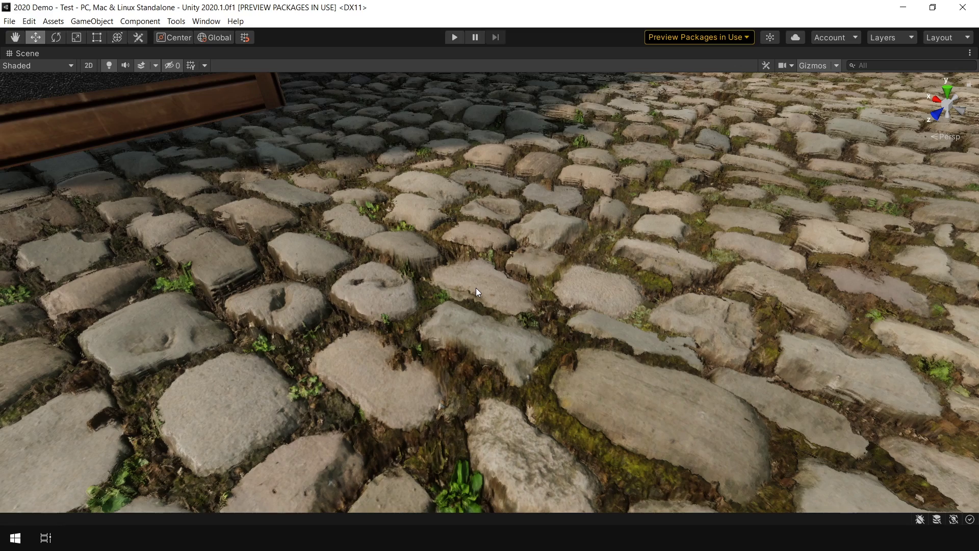
key("shift+space")
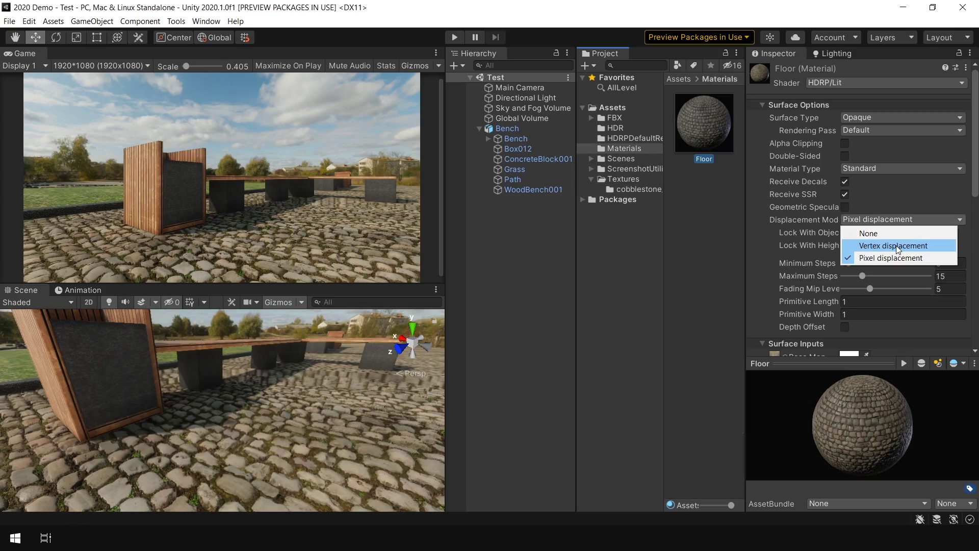
Set the Floor material to Vertex displacement and fly low over the cobbles toward the building
left_click(896, 246)
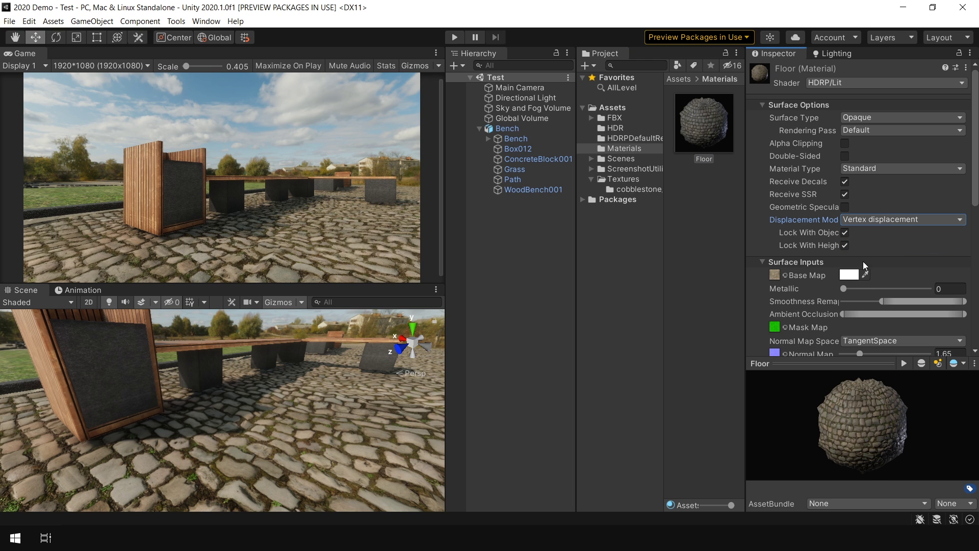
left_click(246, 348)
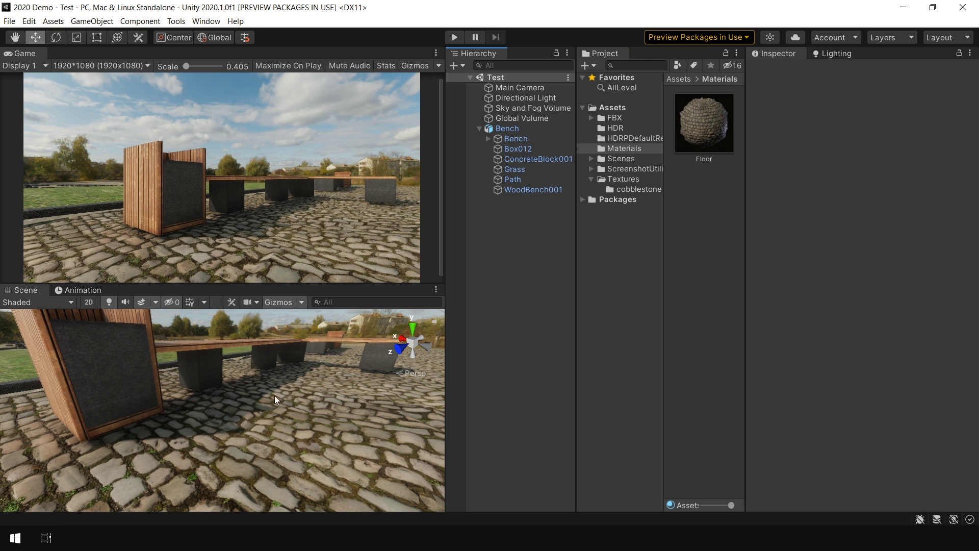
key("shift+space")
right_click_drag(459, 344, 565, 255)
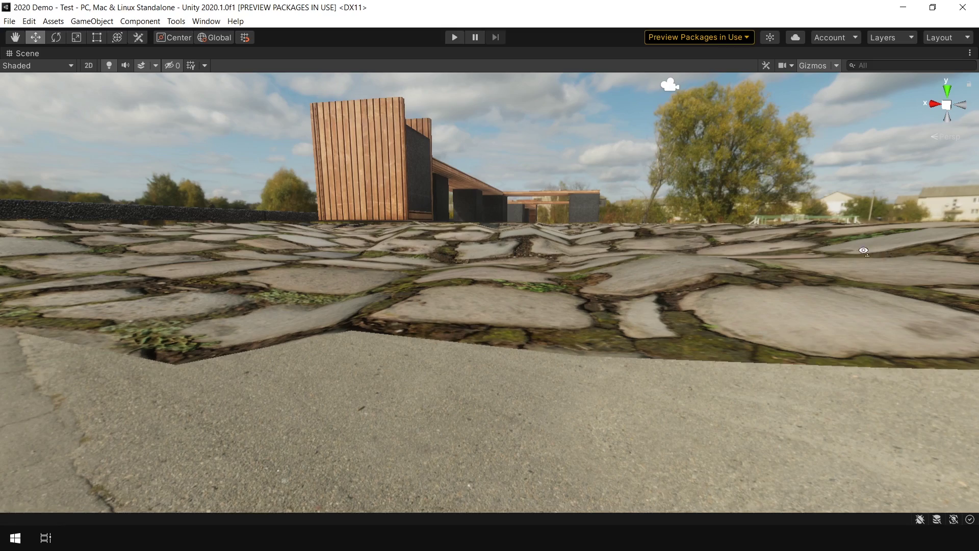
right_click_drag(862, 251, 398, 282)
key("shift+space")
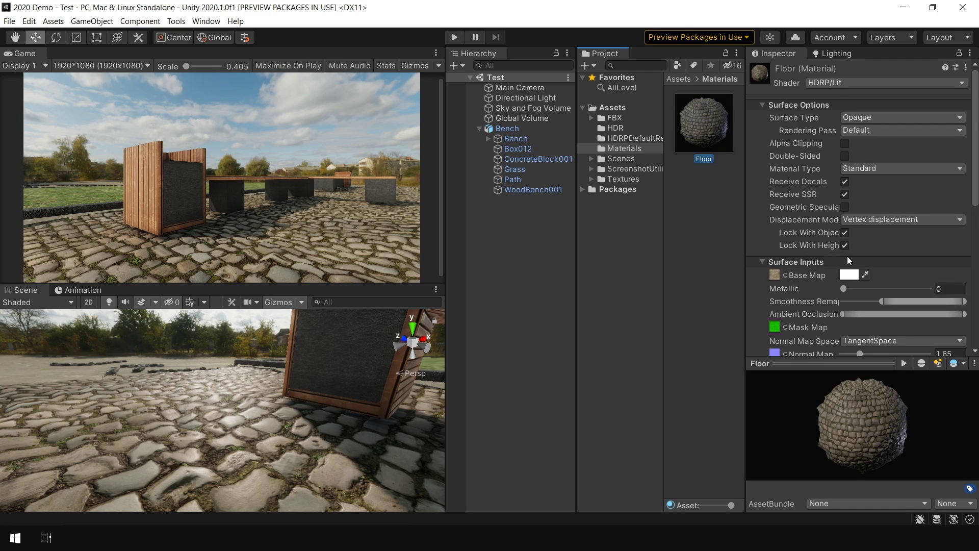
Check the height map Amplitude value of 54.9 in the Inspector
scroll(847, 256, "down", 3)
left_click(800, 293)
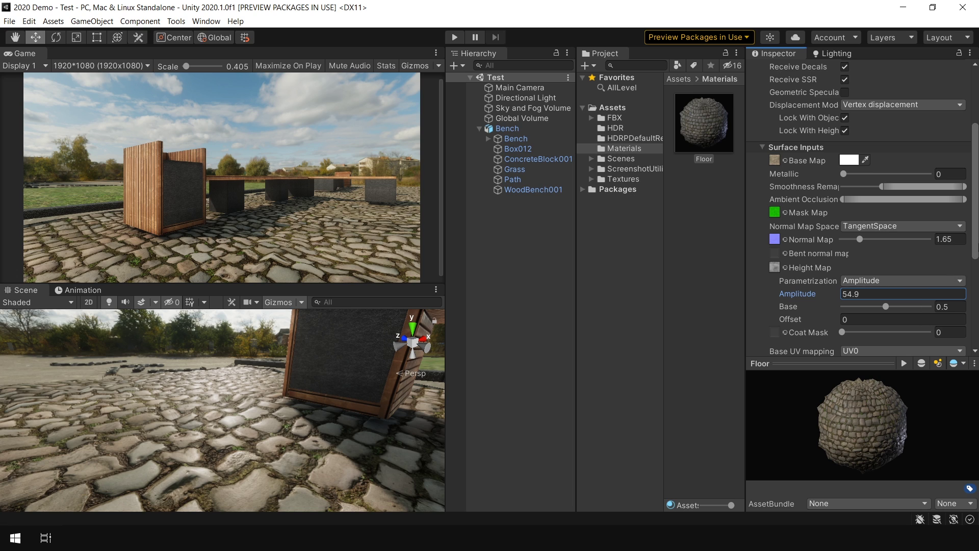
scroll(860, 103, "up", 3)
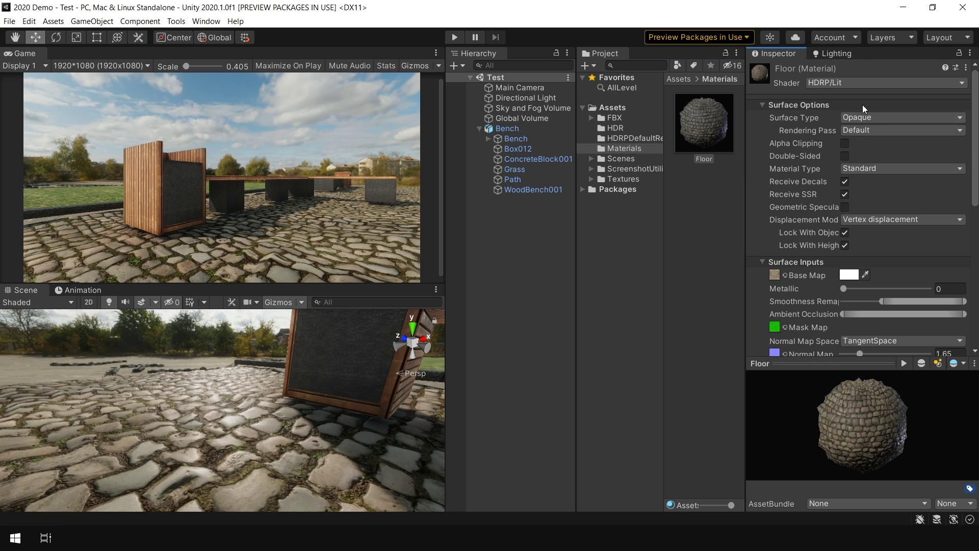
Switch the Floor material to HDRP/LitTessellation using Tessellation displacement
left_click(839, 84)
left_click(838, 124)
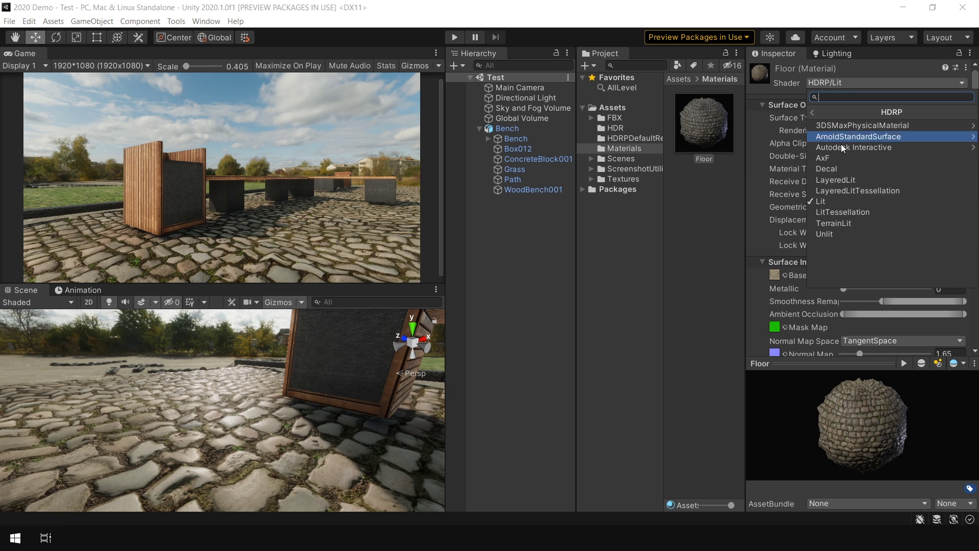
left_click(850, 210)
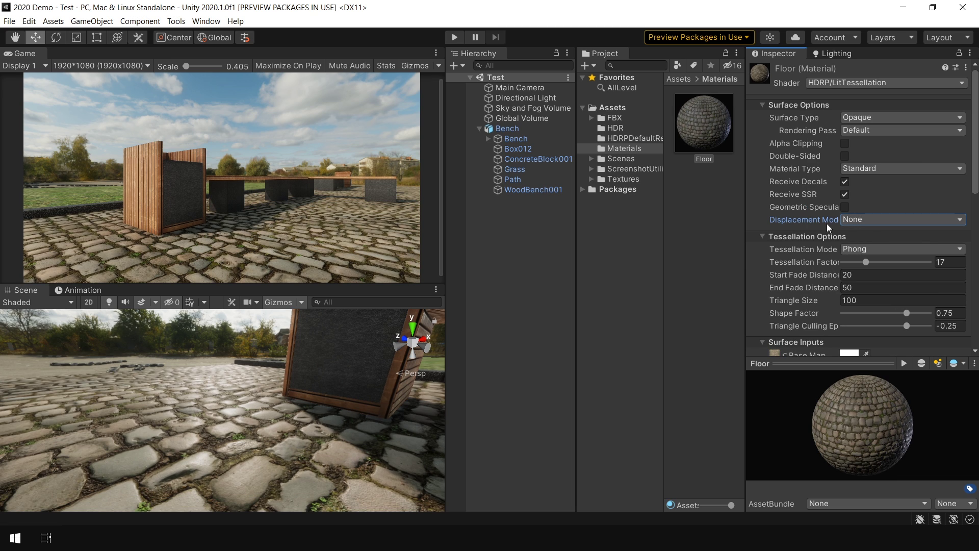
left_click(866, 220)
left_click(874, 247)
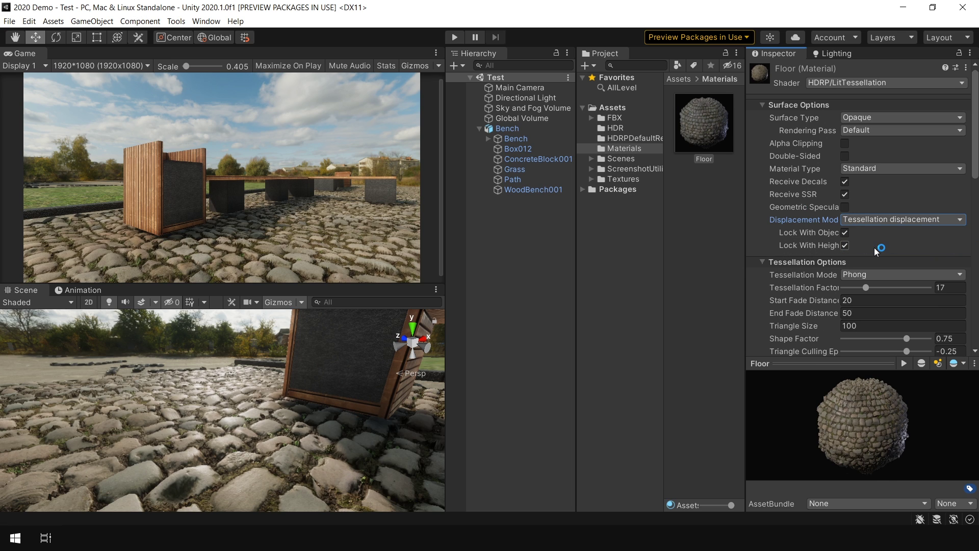
Raise the height Amplitude to 57.12 and orbit the maximized Scene view around the floor
scroll(975, 171, "down", 5)
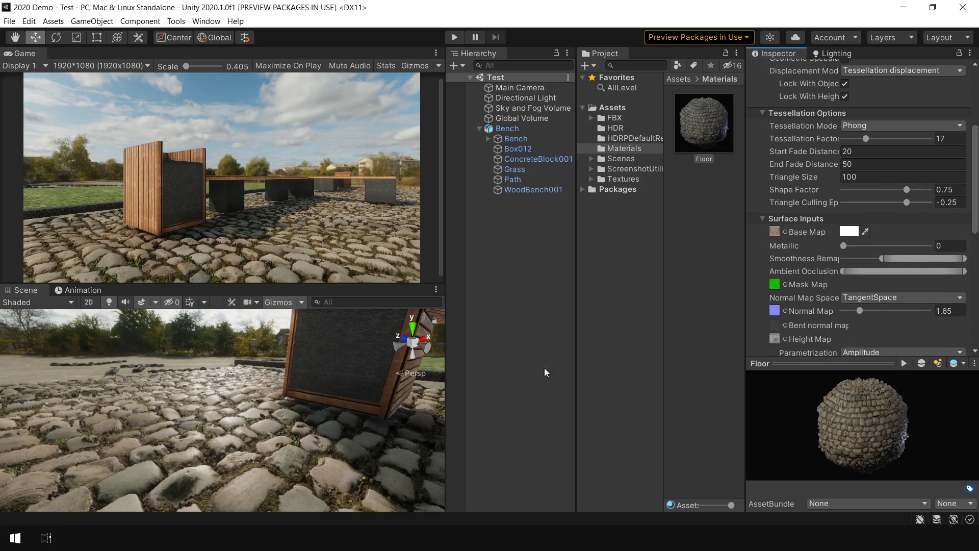
key("shift+space")
left_click_drag(483, 382, 555, 291, "alt")
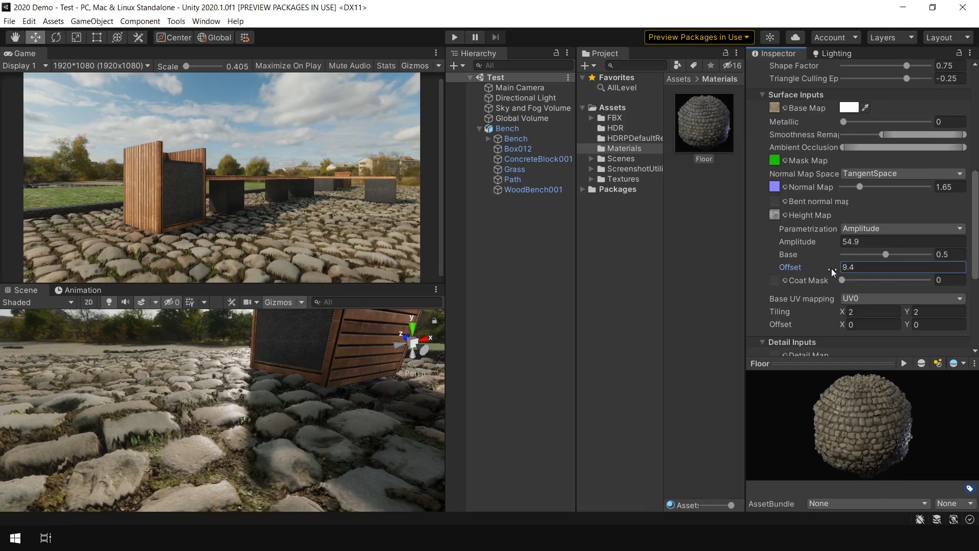
left_click_drag(831, 268, 852, 240)
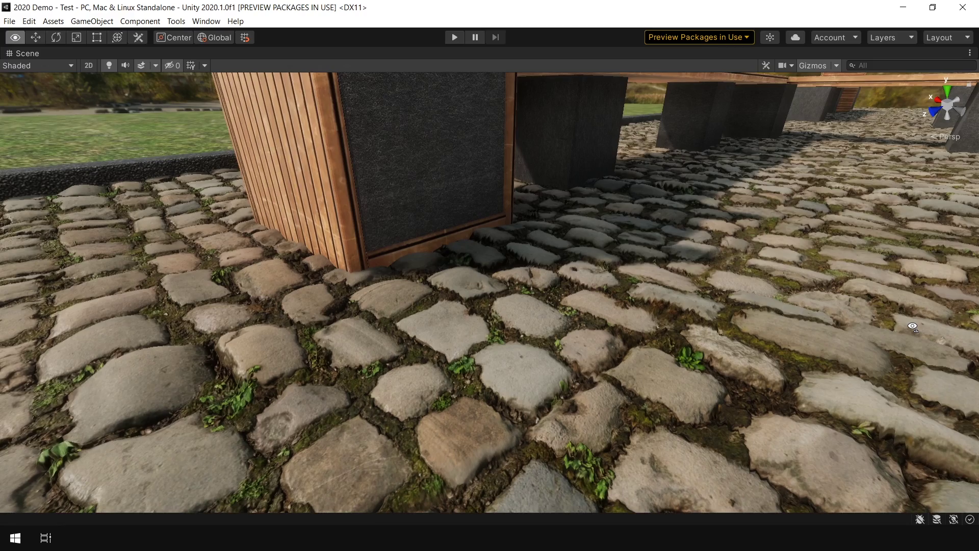
left_click_drag(913, 326, 531, 306, "alt")
Switch the Scene view to Wireframe shading and orbit and zoom over the tessellated floor mesh
left_click(56, 68)
left_click(39, 99)
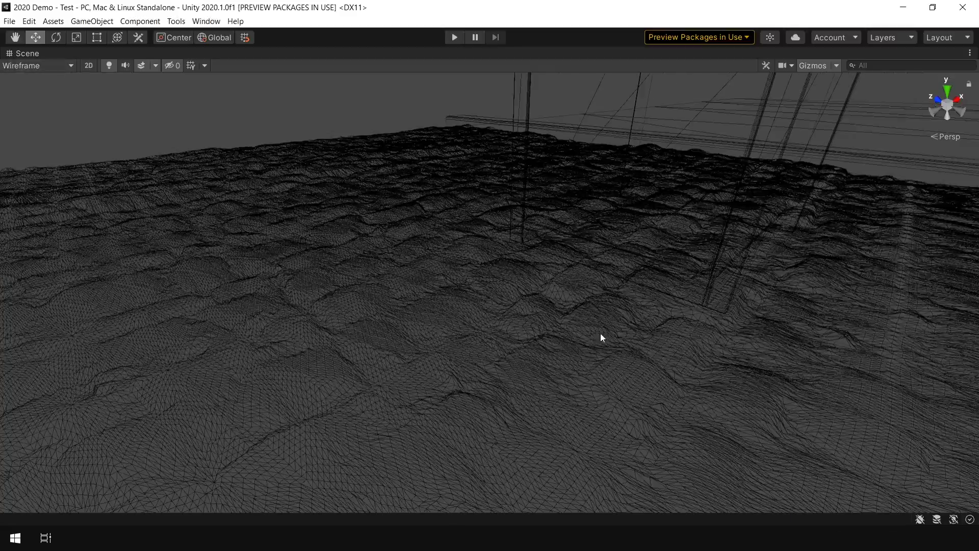
left_click_drag(601, 332, 573, 314, "alt")
scroll(567, 320, "down", 10)
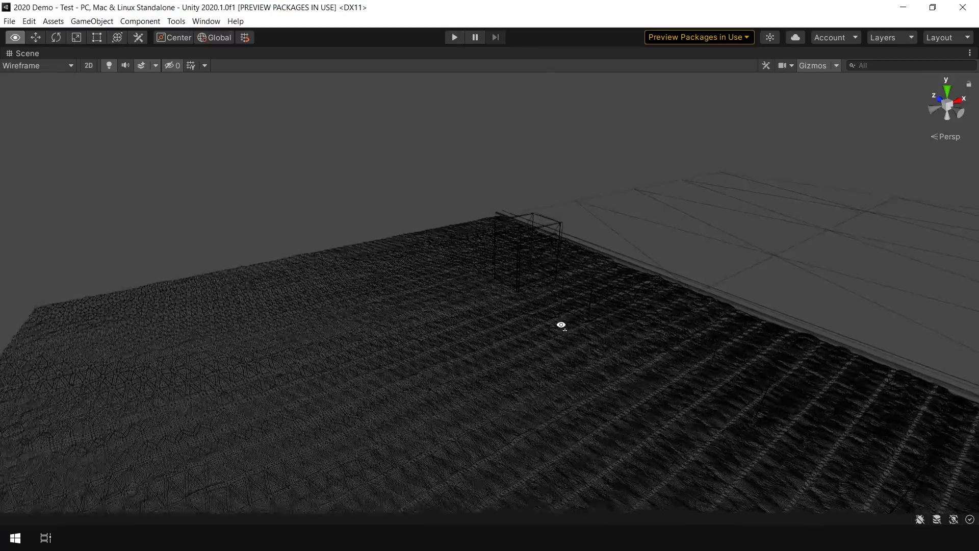
scroll(560, 325, "up", 10)
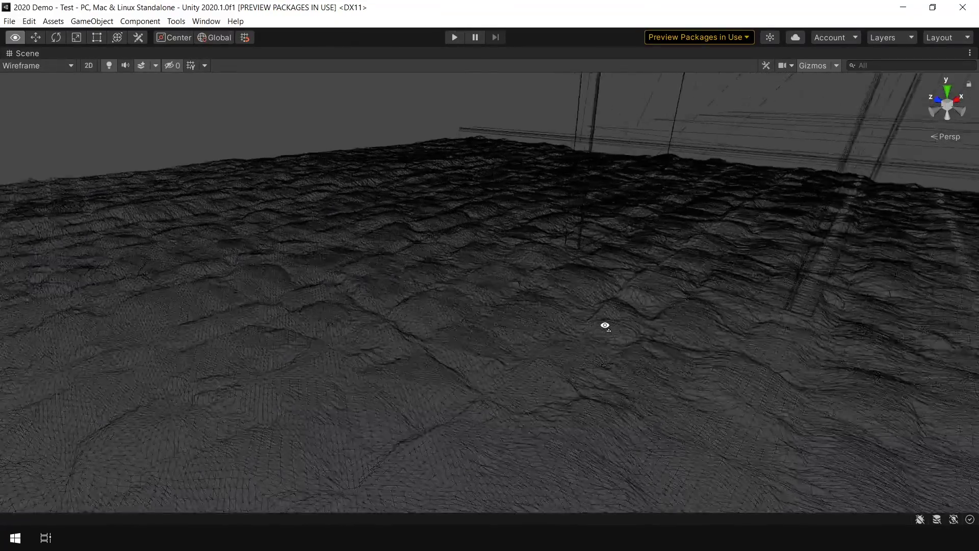
left_click_drag(605, 326, 638, 311, "alt")
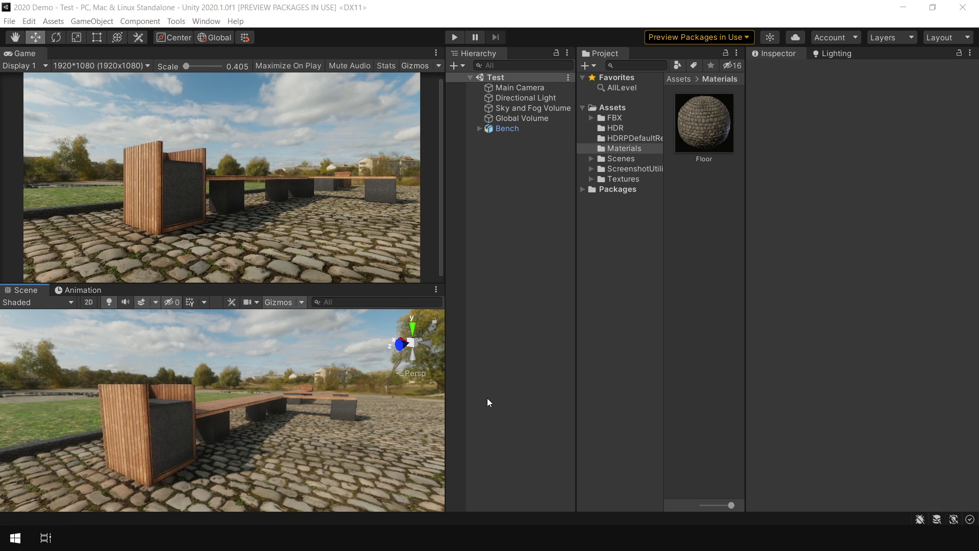
Frame the bench's WoodBench seat and apply the Wood 1 and Wood materials to it
left_click(138, 412)
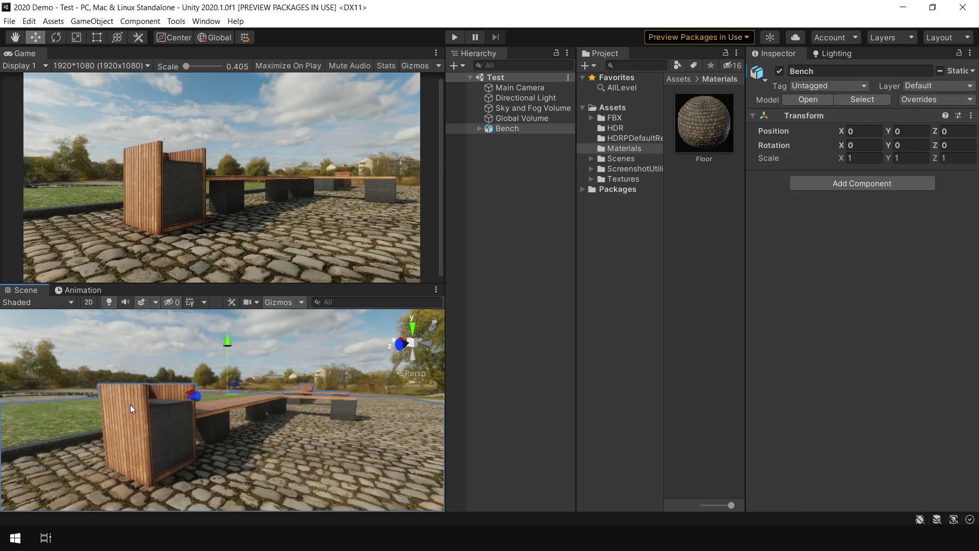
left_click(130, 405)
key("shift+space")
key("f")
scroll(479, 317, "up", 5)
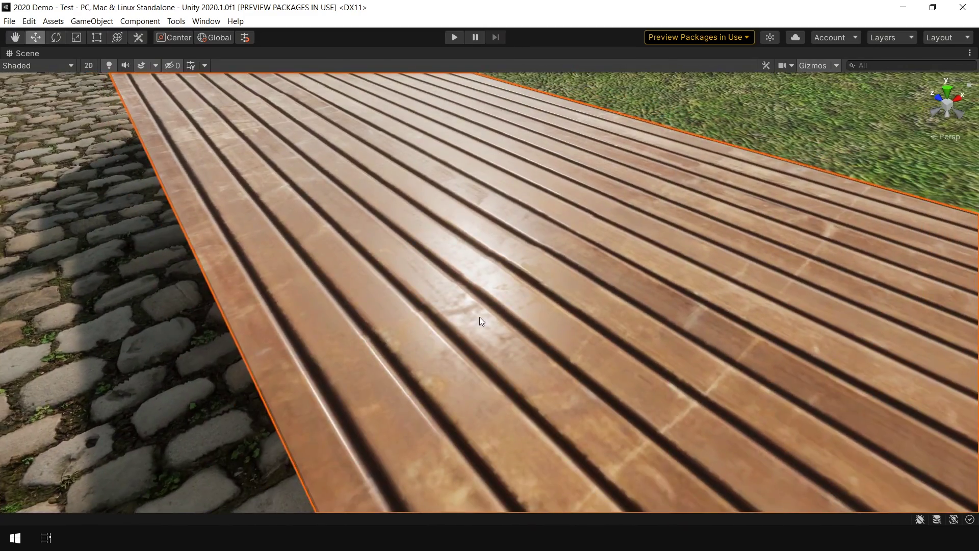
key("shift+space")
left_click_drag(702, 393, 323, 442)
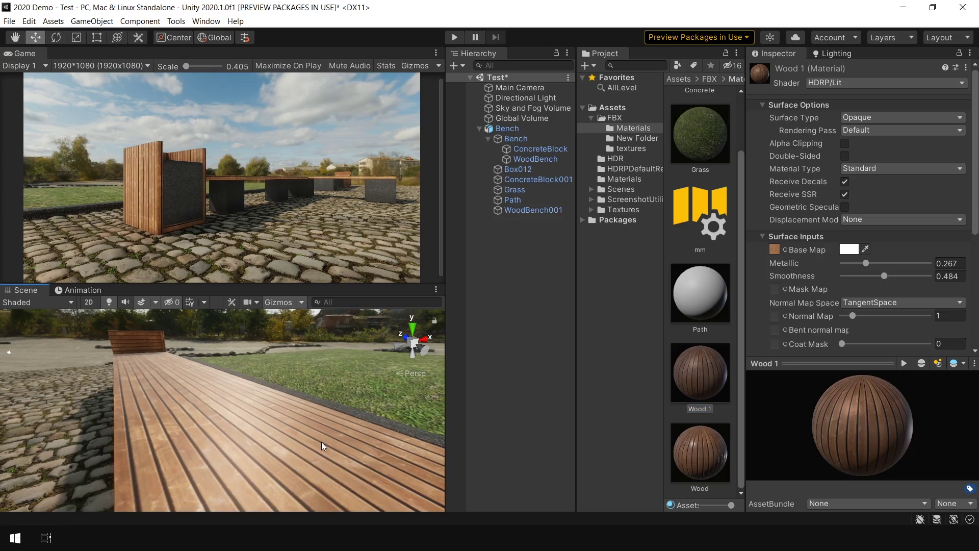
left_click_drag(700, 453, 329, 472)
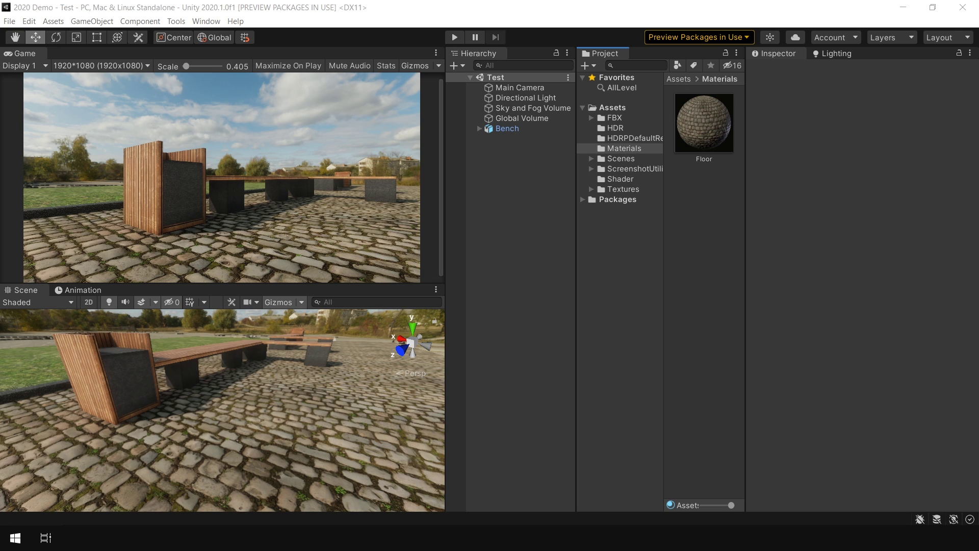
Create a new material named 'Floor 1' in the Materials folder
left_click(726, 149)
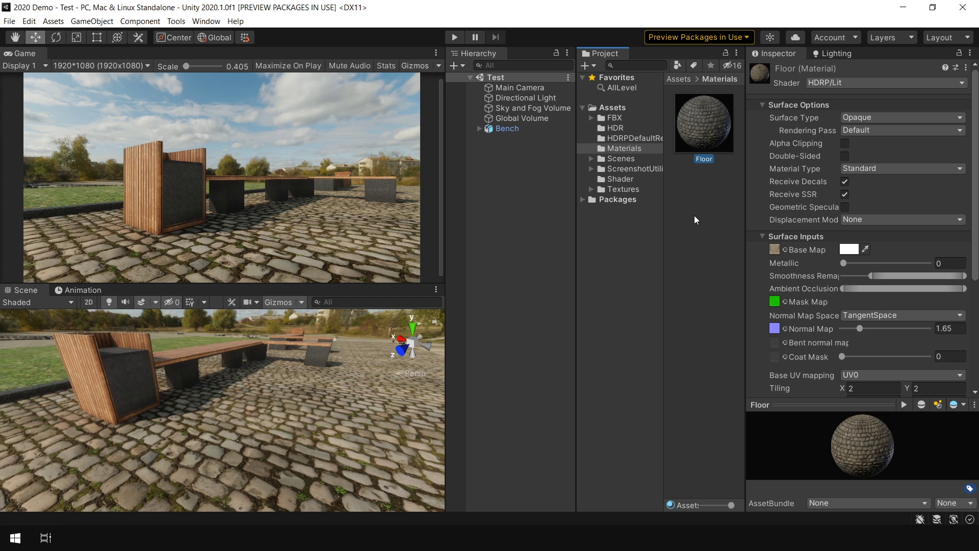
right_click(687, 191)
mouse_move(714, 197)
left_click(612, 231)
type("Floor 1")
key("Return")
Give Floor 1 the Shader Graphs/CustomLit shader and review its empty texture inputs
left_click(830, 83)
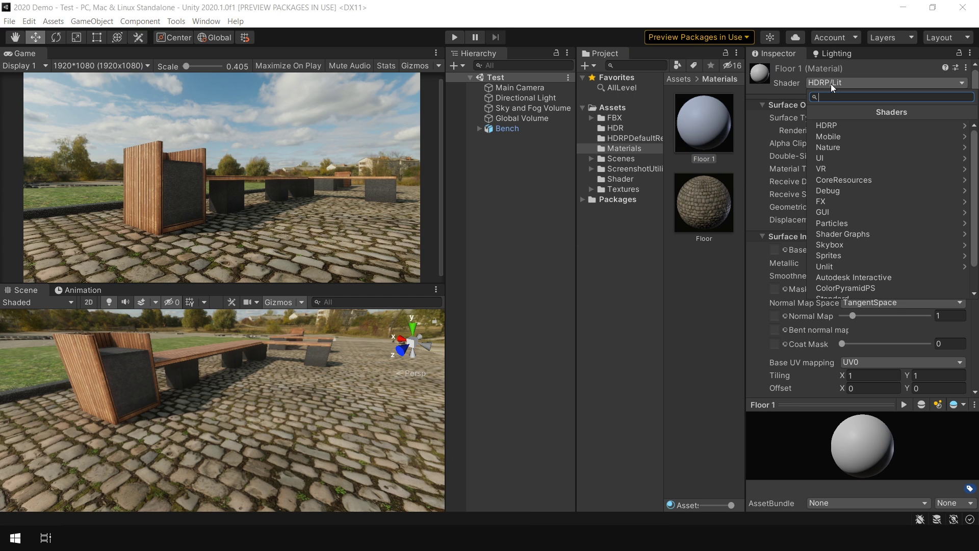
left_click(842, 234)
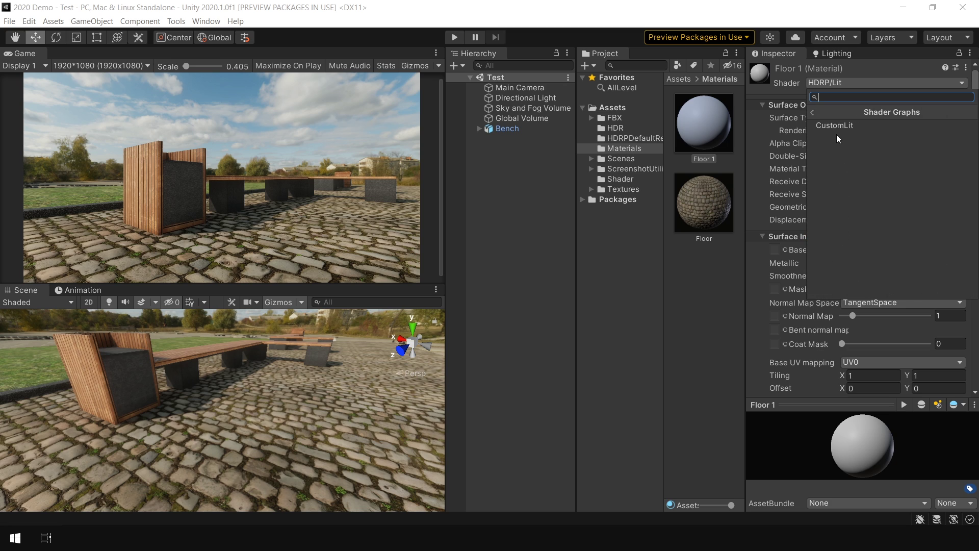
left_click(837, 127)
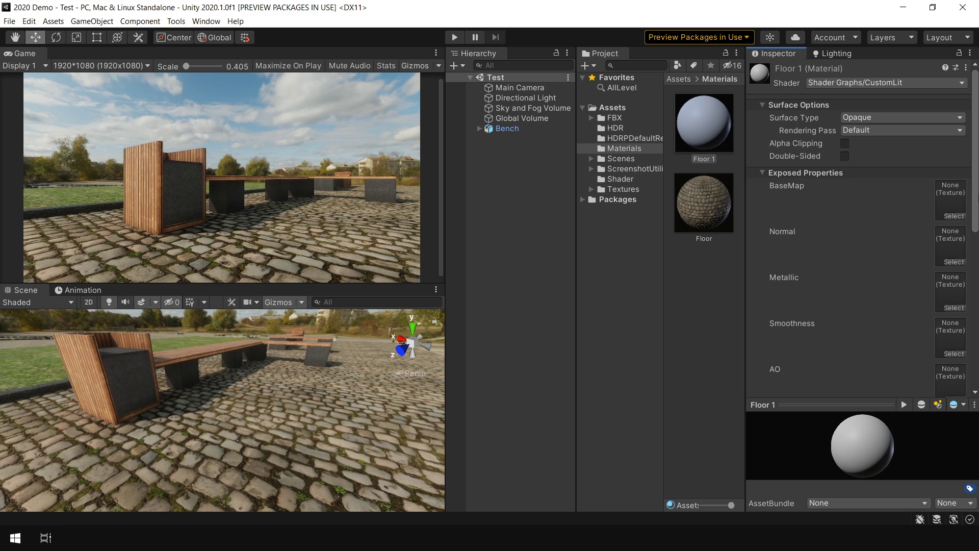
scroll(908, 199, "down", 6)
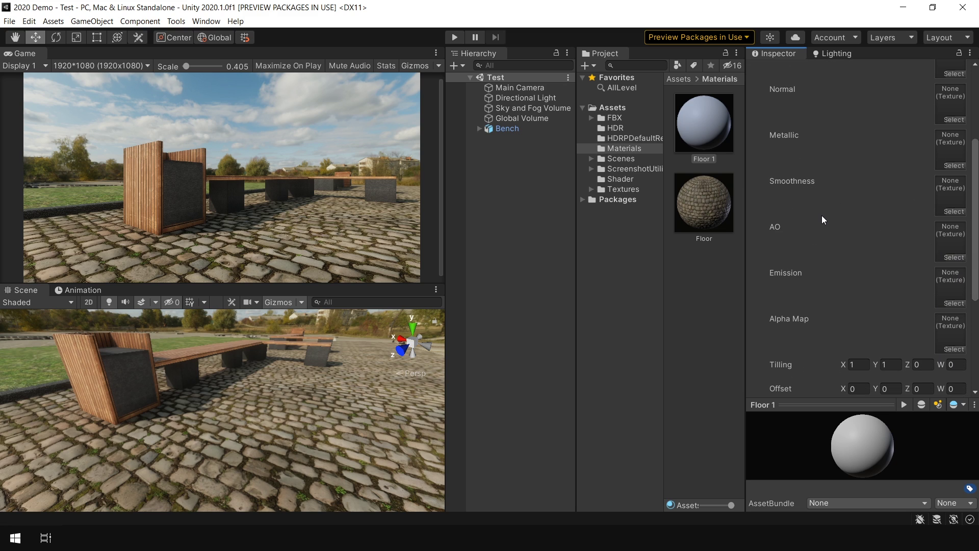
scroll(973, 248, "up", 6)
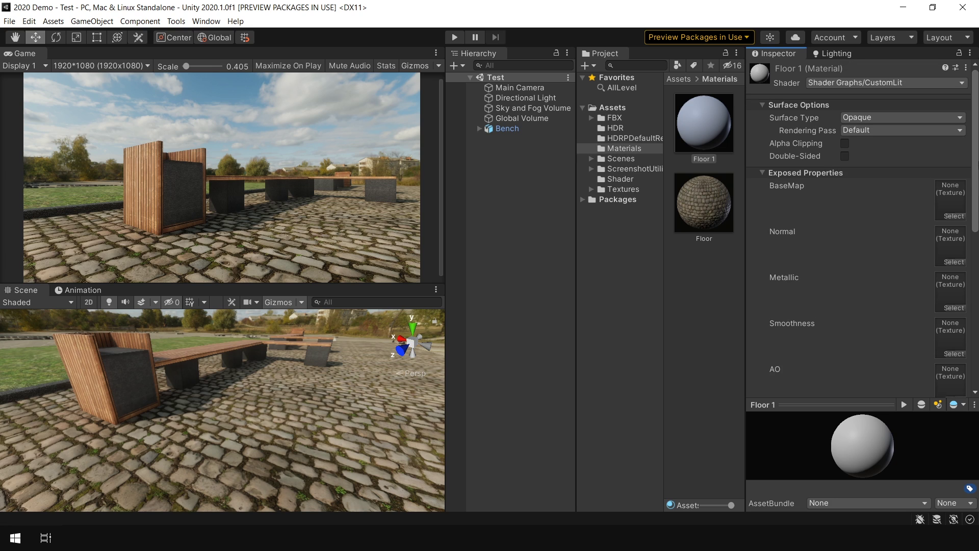
Lock the Inspector and assign the brown cobblestone BaseMap and blue normal map to Floor 1
left_click(959, 53)
left_click(631, 188)
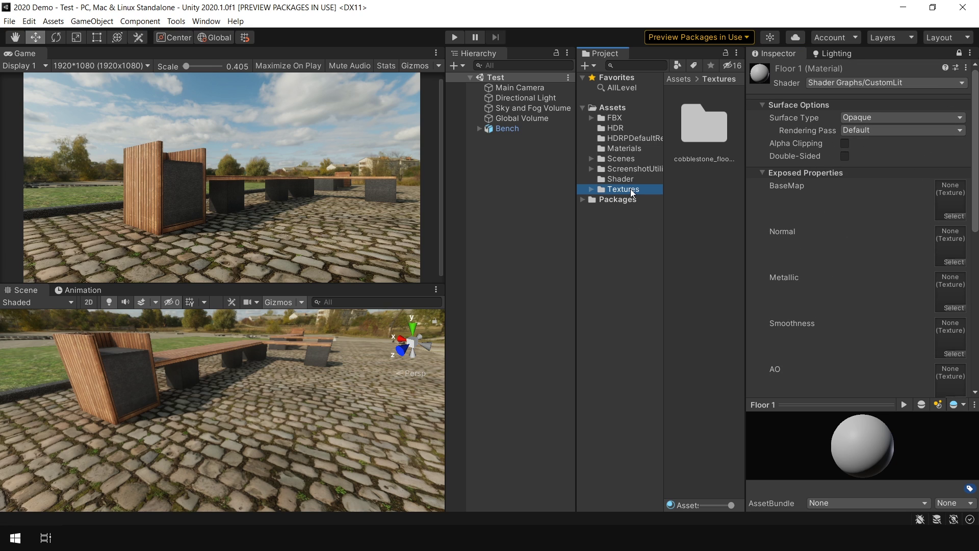
double_click(702, 131)
left_click_drag(695, 210, 939, 209)
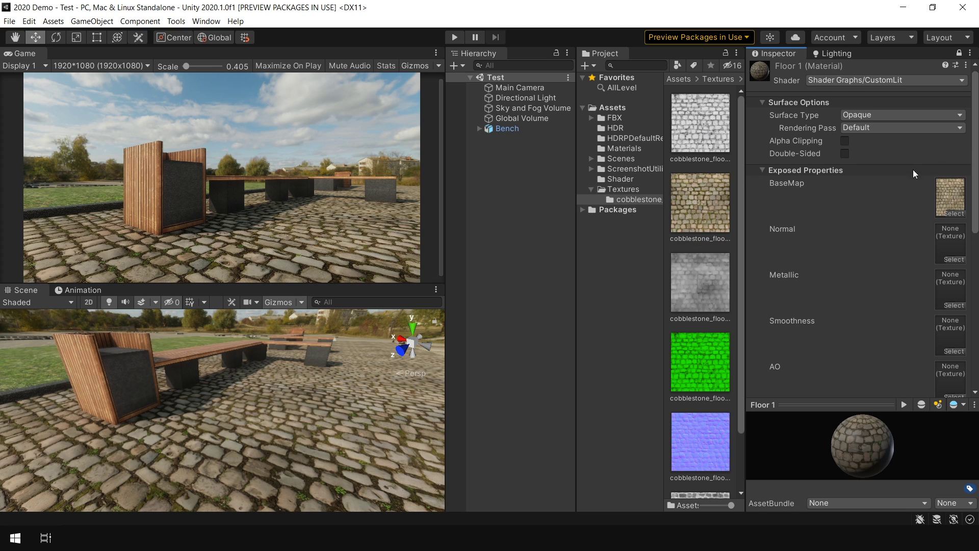
left_click_drag(691, 462, 941, 243)
Assign the grey cobblestone texture to Smoothness and the white one to AO
scroll(846, 239, "down", 2)
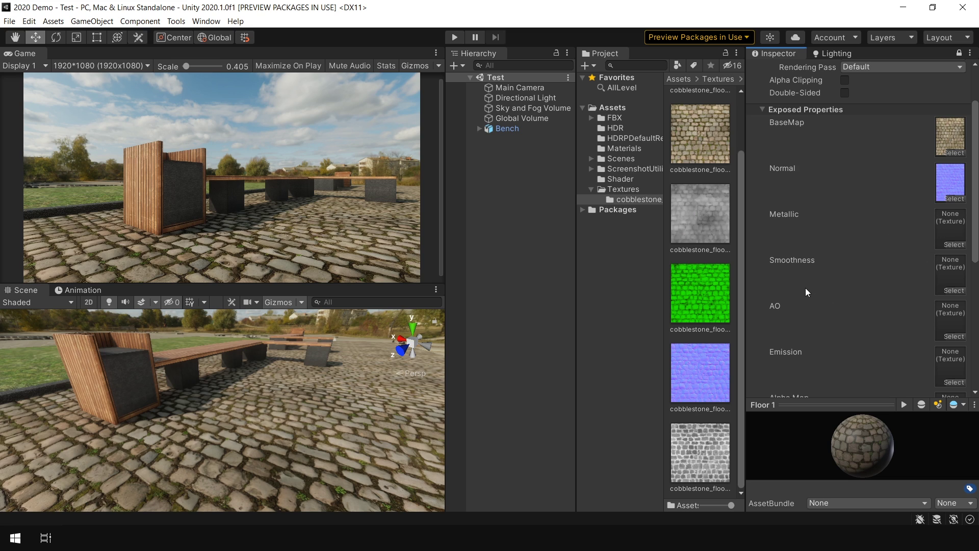
scroll(899, 257, "down", 2)
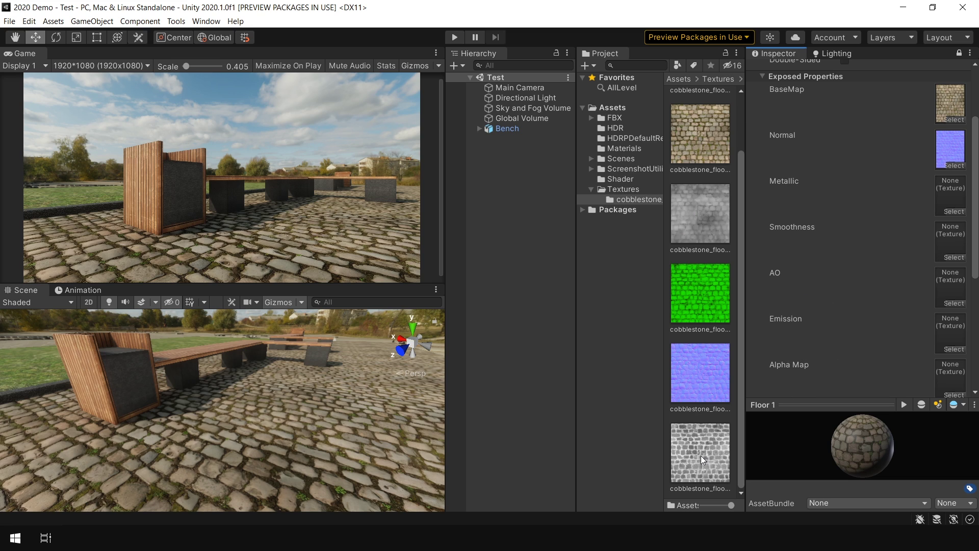
left_click_drag(701, 455, 947, 245)
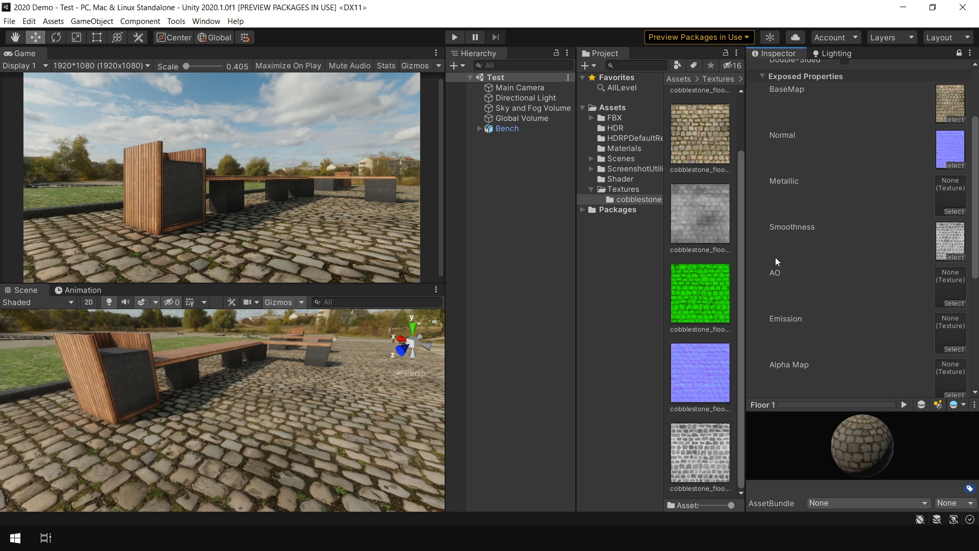
scroll(730, 148, "up", 3)
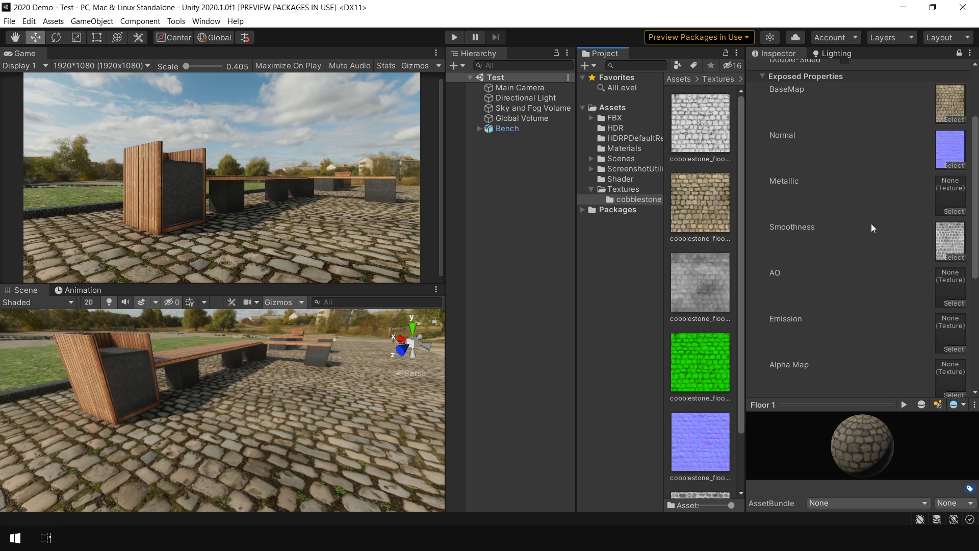
left_click_drag(695, 124, 947, 285)
scroll(973, 259, "down", 5)
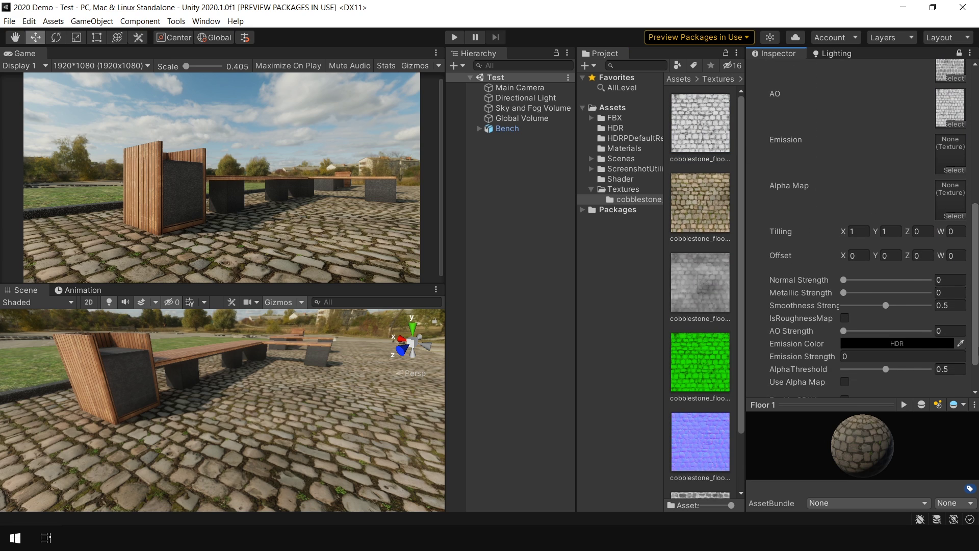
Apply Floor 1 to the scene's floor and set its tiling to 2 × 2
left_click(625, 148)
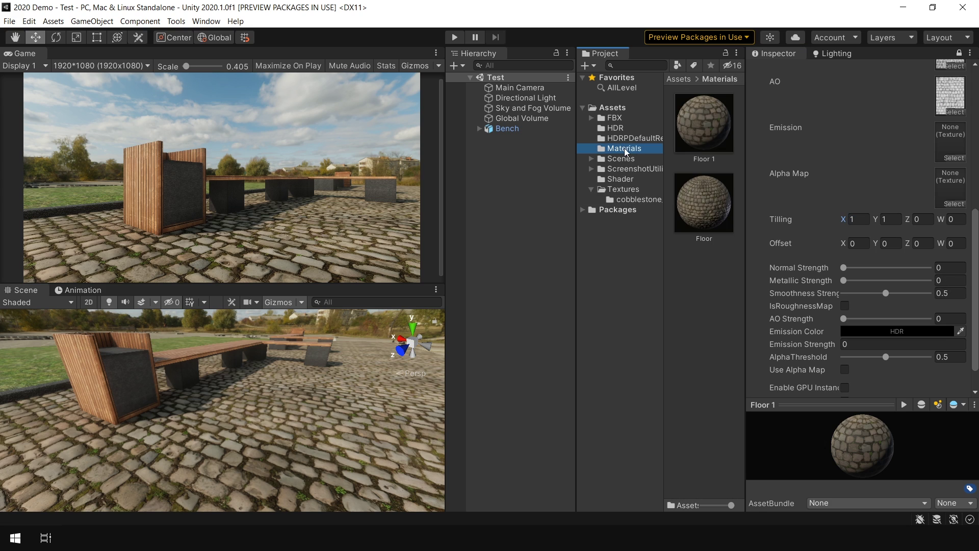
left_click_drag(703, 123, 320, 423)
left_click(838, 222)
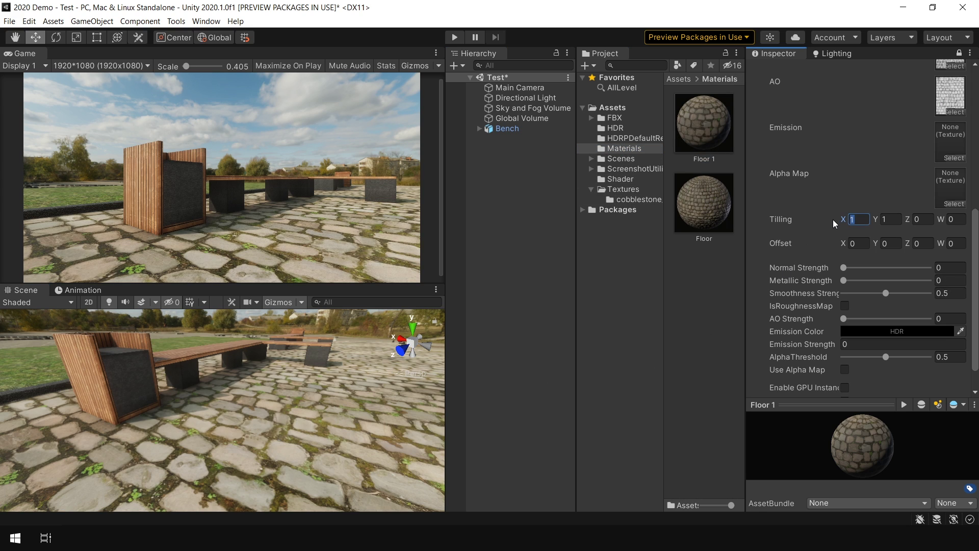
type("2")
key("Tab")
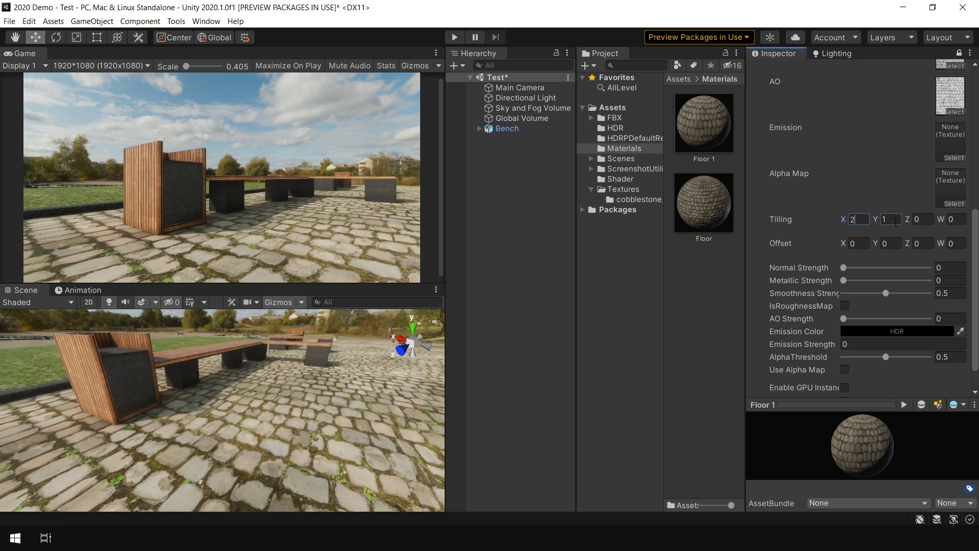
type("2")
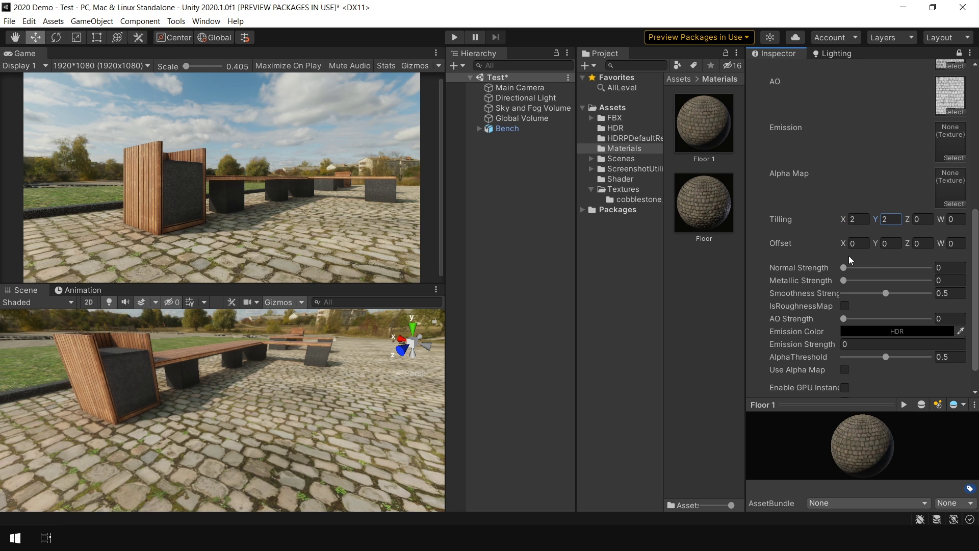
Enable IsRoughnessMap and set Normal strength 1.3, Smoothness 0.868 and AO Strength 1
left_click_drag(844, 269, 865, 280)
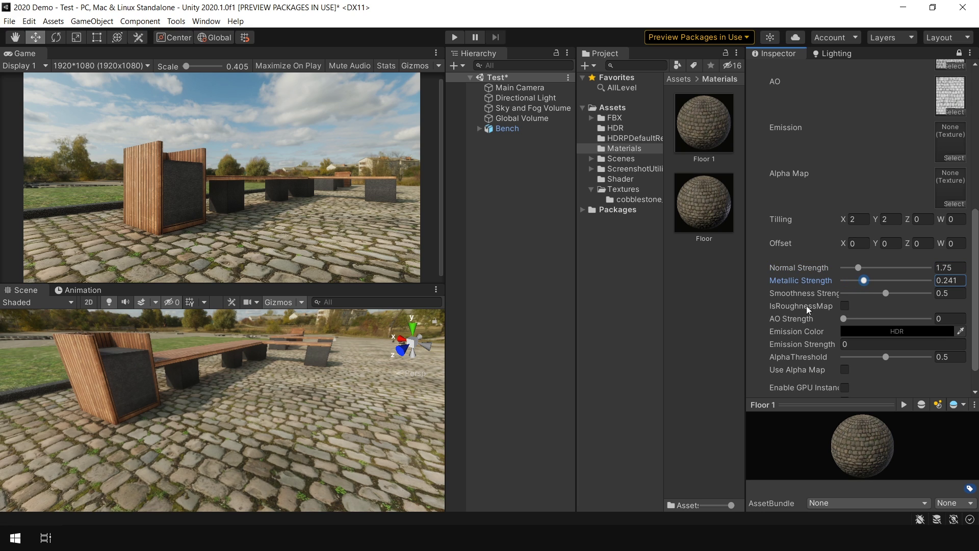
left_click(845, 306)
left_click_drag(886, 293, 914, 299)
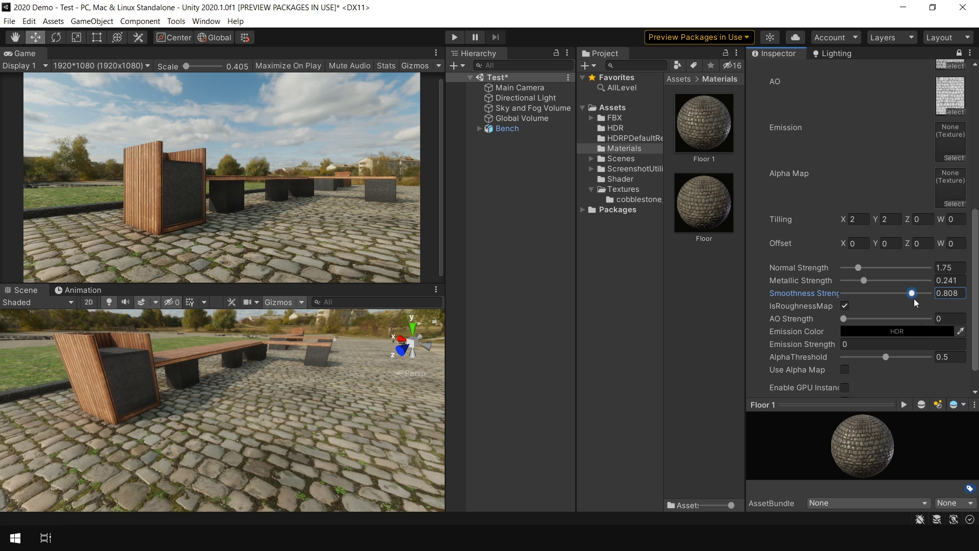
left_click(946, 319)
type("1")
left_click_drag(912, 293, 907, 293)
left_click_drag(858, 268, 919, 293)
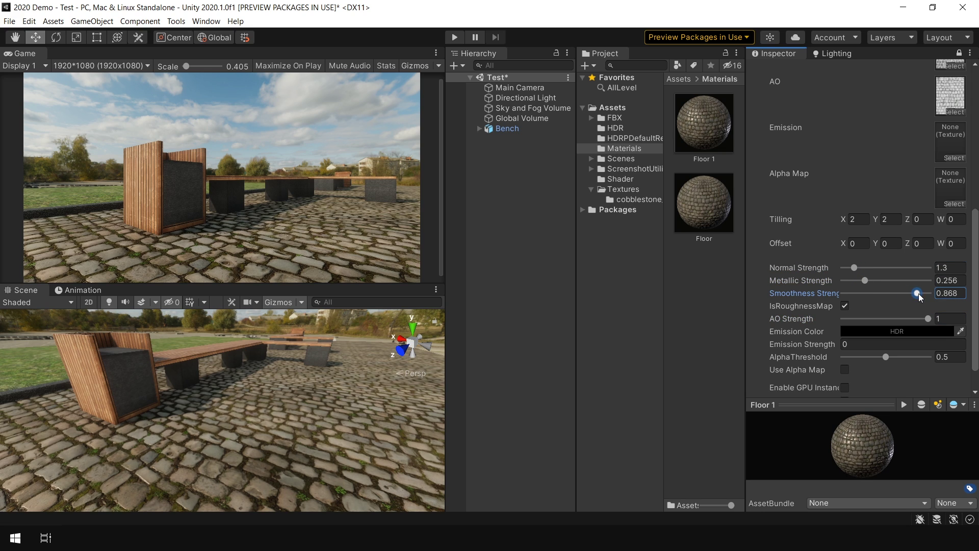
left_click(703, 120)
Compare the HDRP/Lit Floor and Shader Graph Floor 1 material settings in the Inspector
left_click(698, 199)
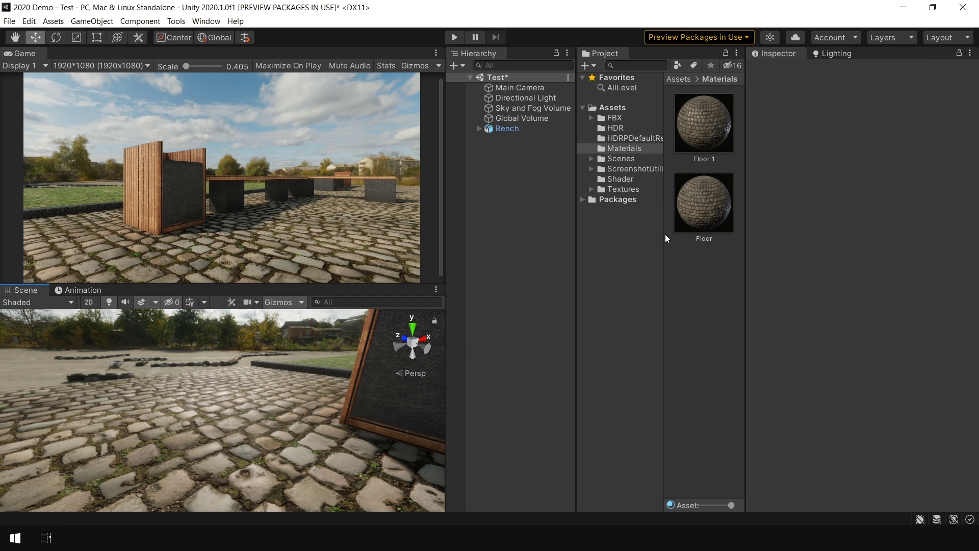
left_click(724, 191)
left_click(713, 139)
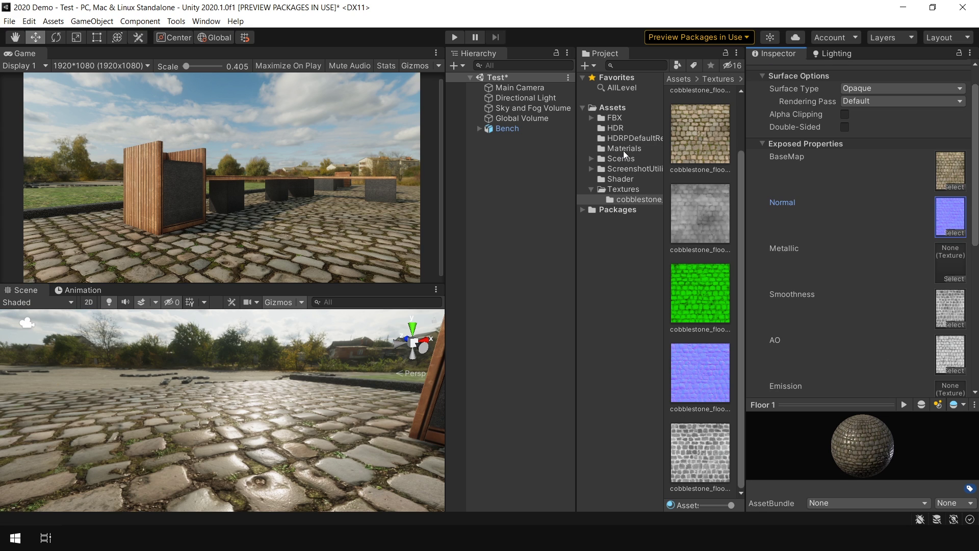
left_click(623, 150)
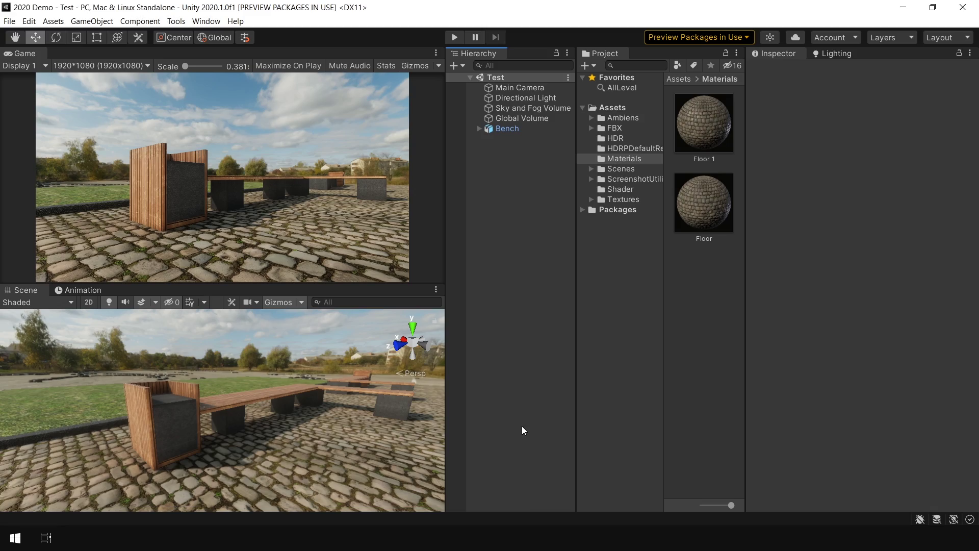
Launch Tools > Ambiens > ArchToolkit > AT+Materials and set the source to Texture Haven
left_click(177, 22)
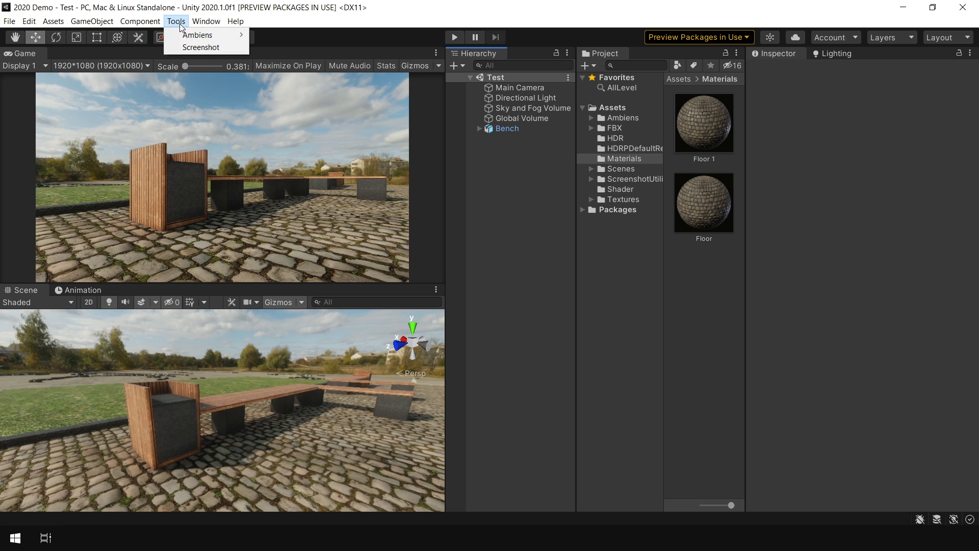
mouse_move(188, 35)
mouse_move(277, 36)
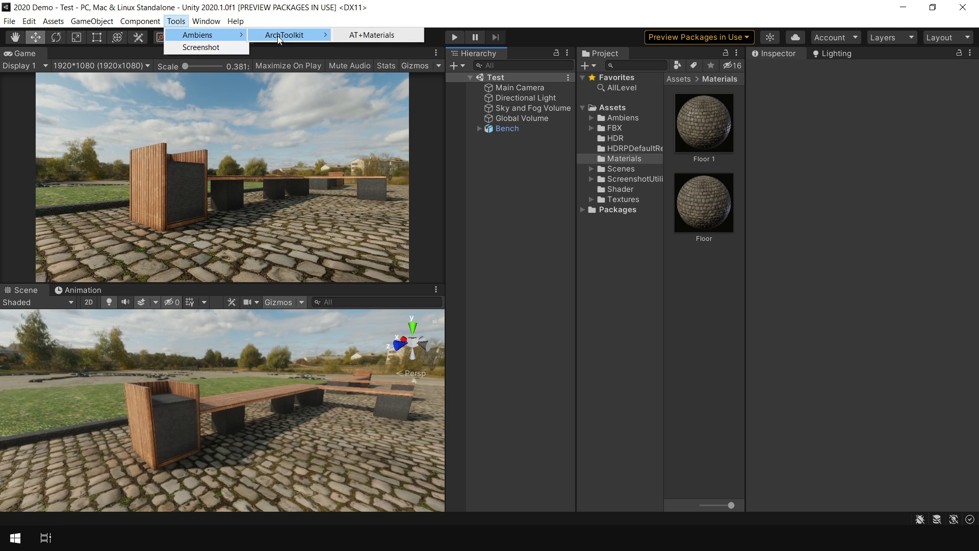
left_click(389, 36)
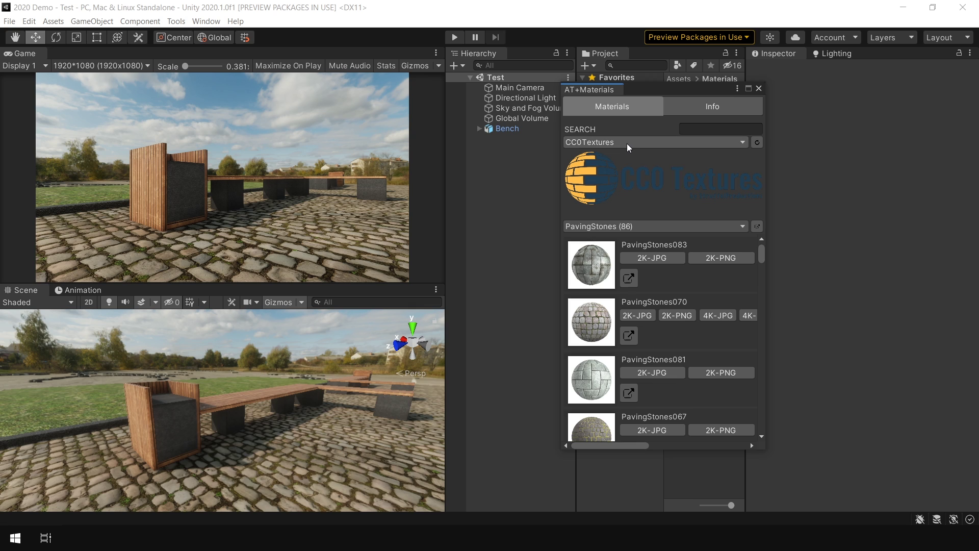
left_click(628, 144)
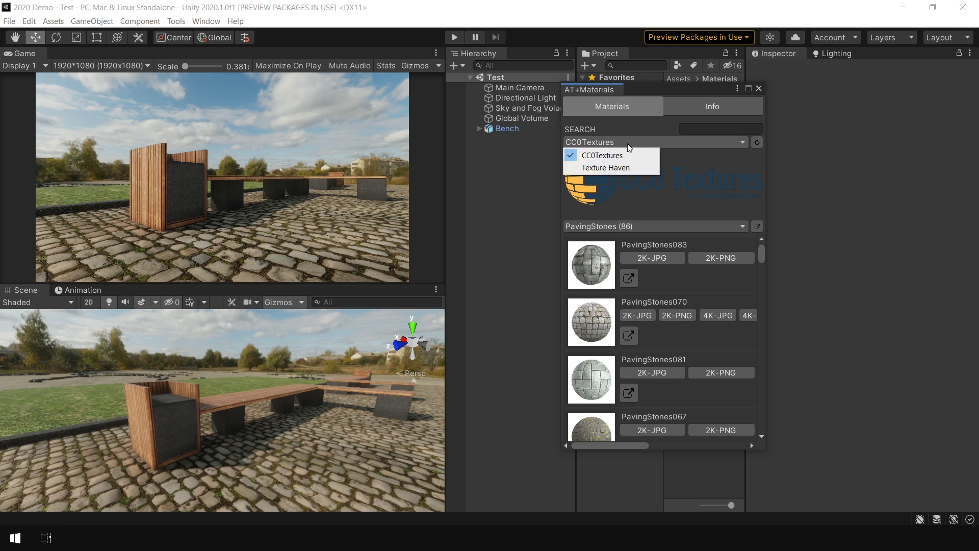
left_click(613, 167)
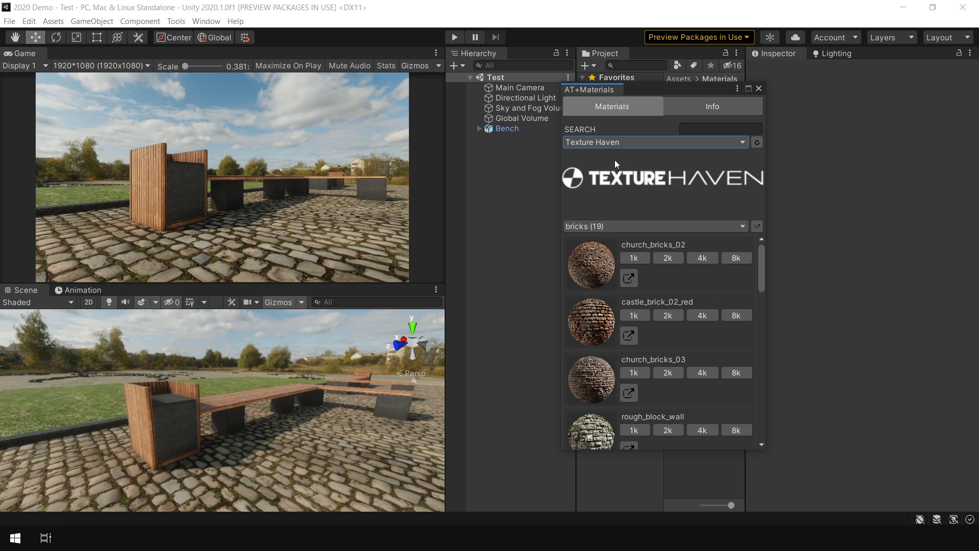
Choose the terrain category and download the 2k dry_ground_rocks material
left_click(663, 228)
left_click(661, 236)
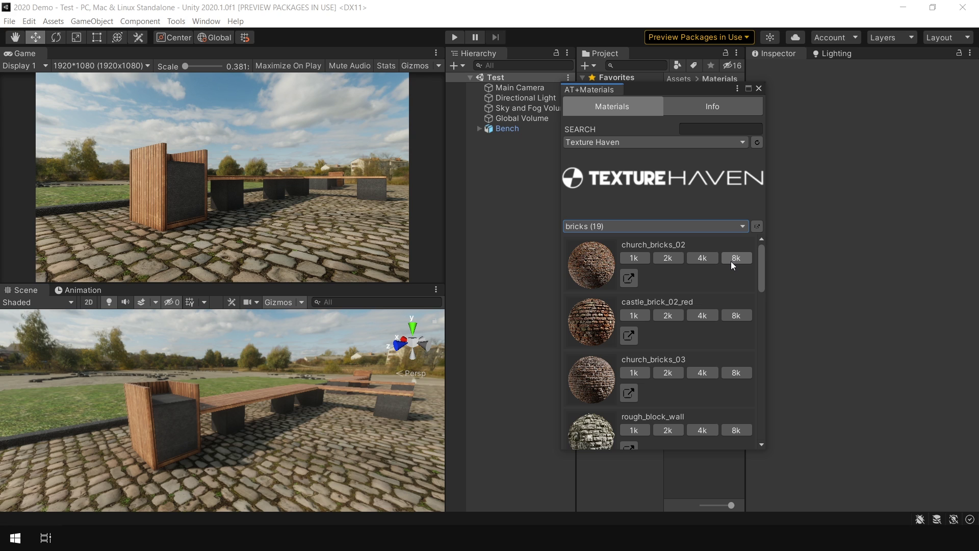
left_click(610, 226)
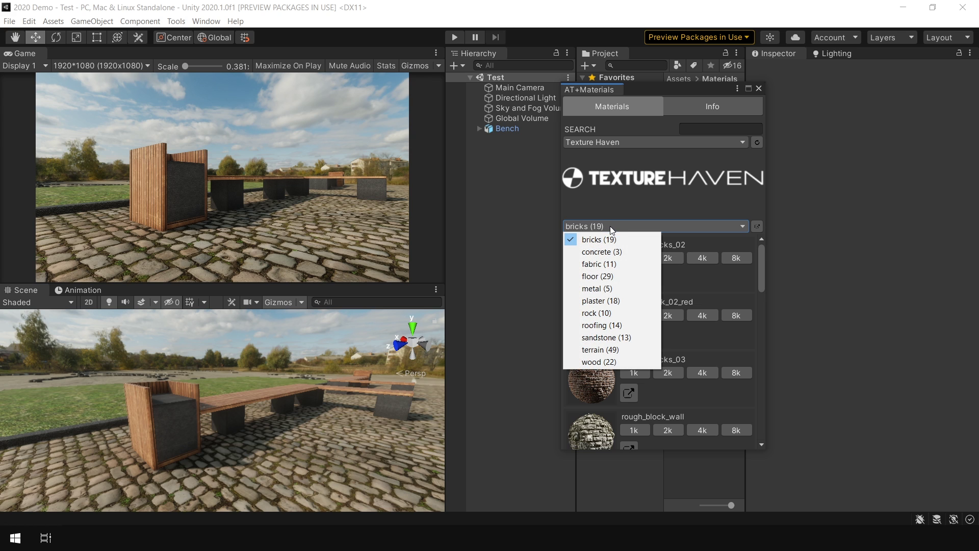
left_click(601, 350)
left_click_drag(757, 268, 770, 300)
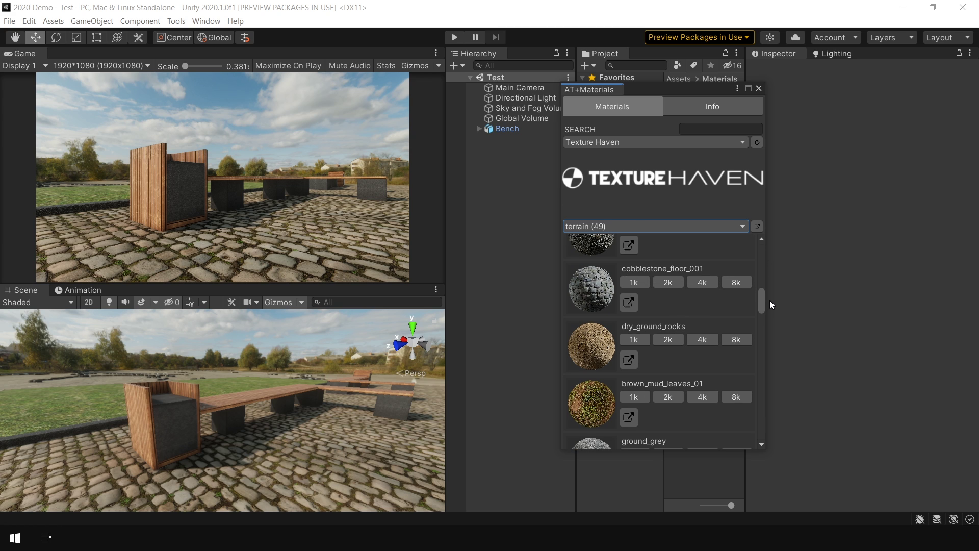
left_click(669, 341)
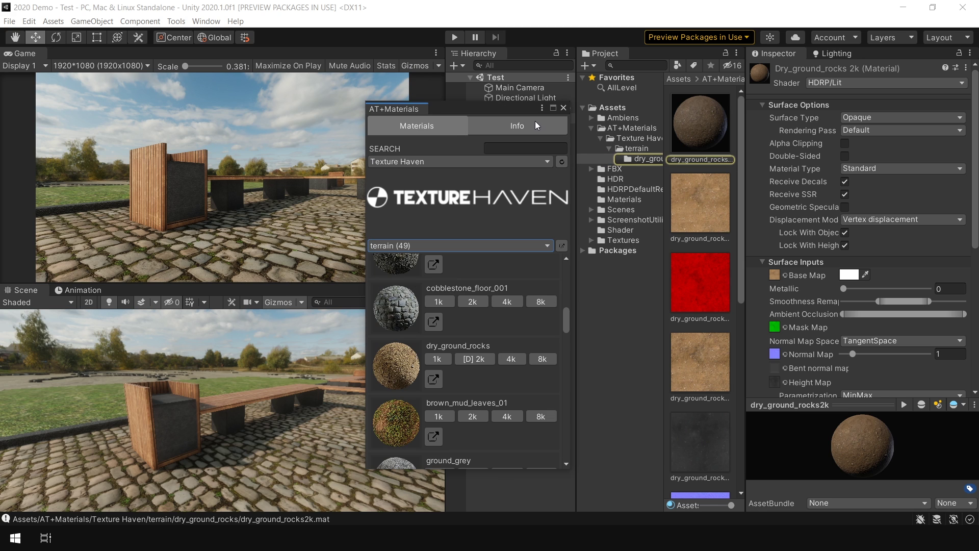